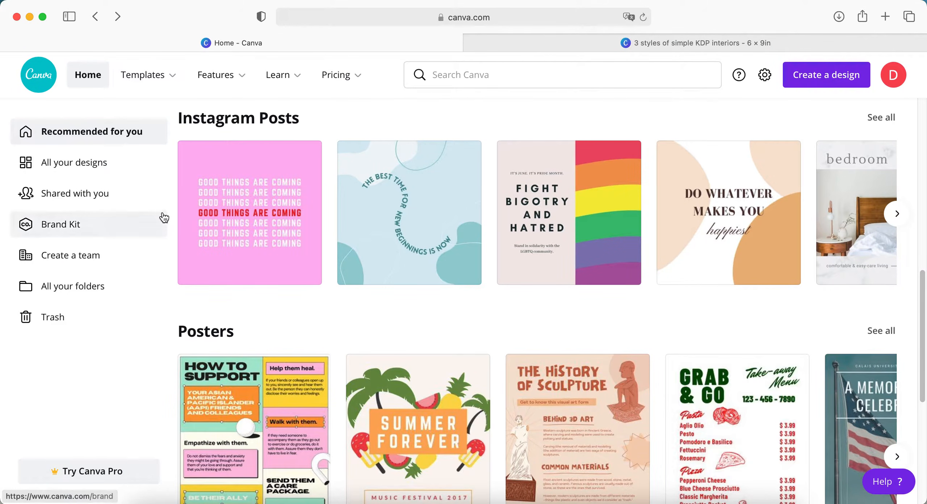
{"action": "left_click", "coordinate": [839, 78]}
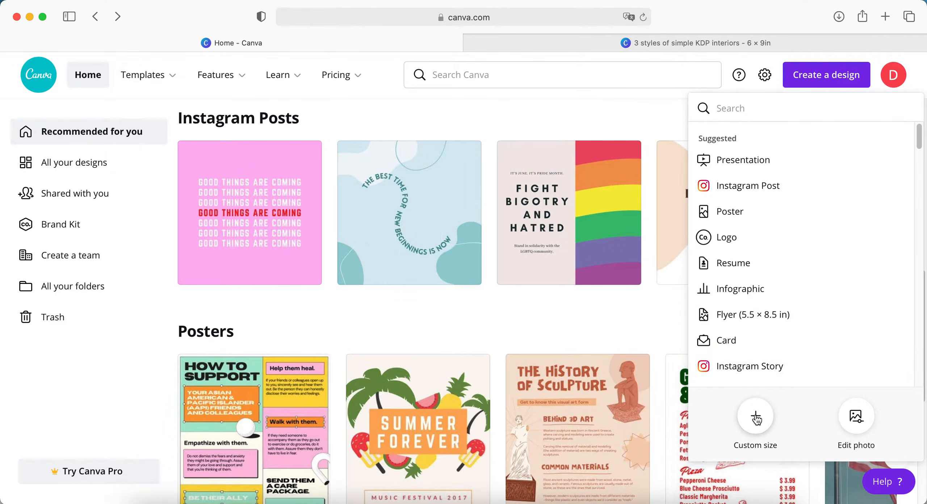
{"action": "left_click", "coordinate": [756, 415]}
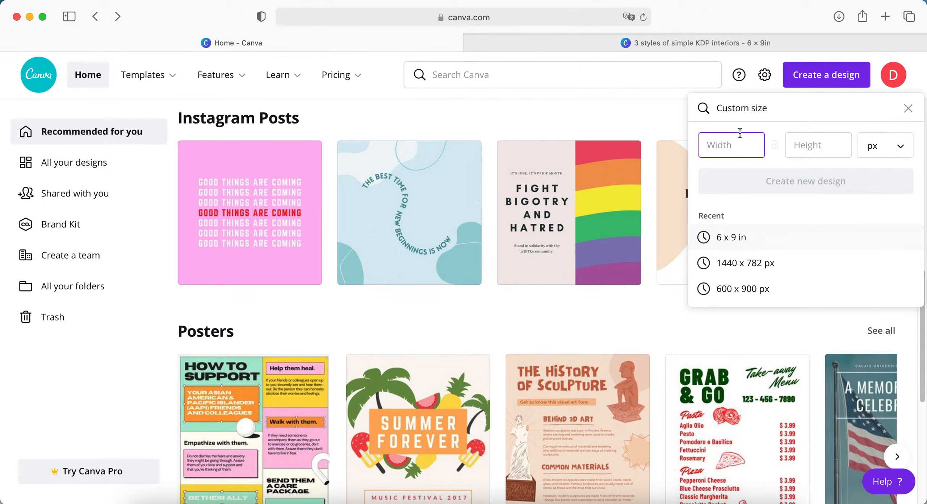
{"action": "left_click", "coordinate": [629, 112]}
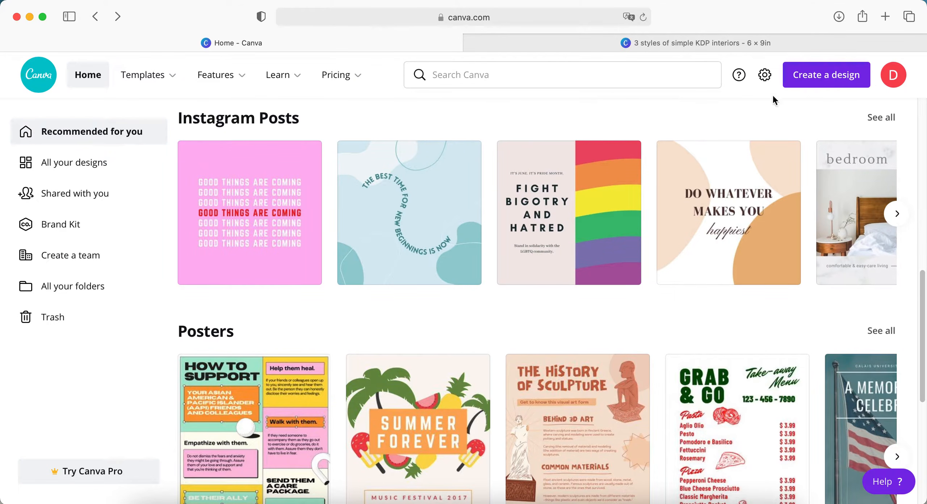
{"action": "left_click", "coordinate": [822, 81]}
{"action": "left_click", "coordinate": [632, 119]}
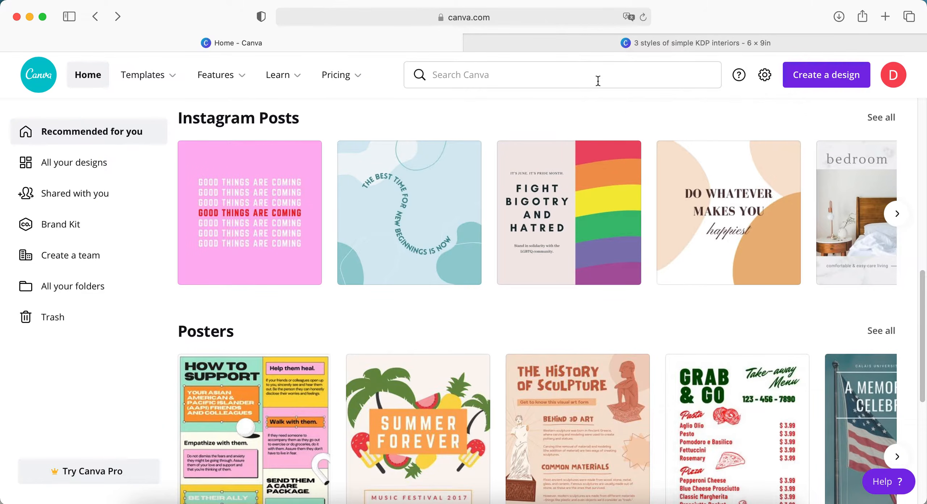
Switch to the open design "3 styles of simple KDP interiors" and hide its side panel
{"action": "mouse_move", "coordinate": [547, 46]}
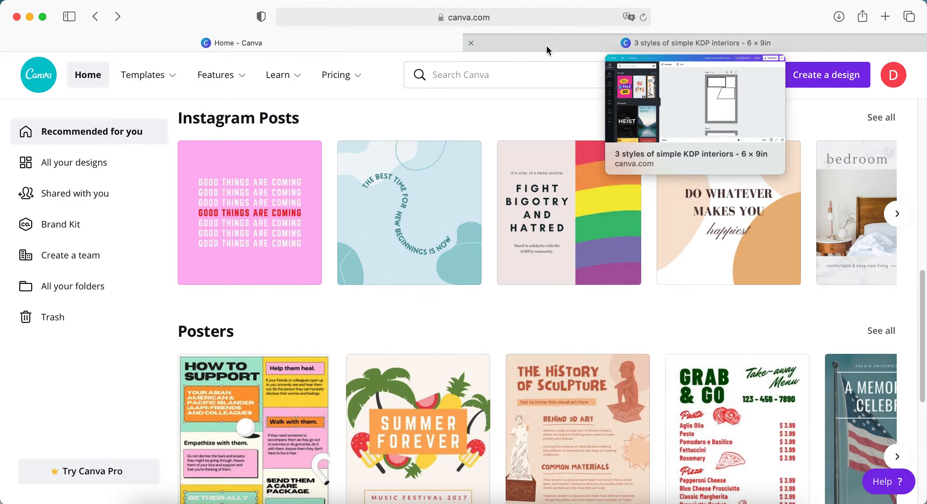
{"action": "left_click", "coordinate": [546, 45]}
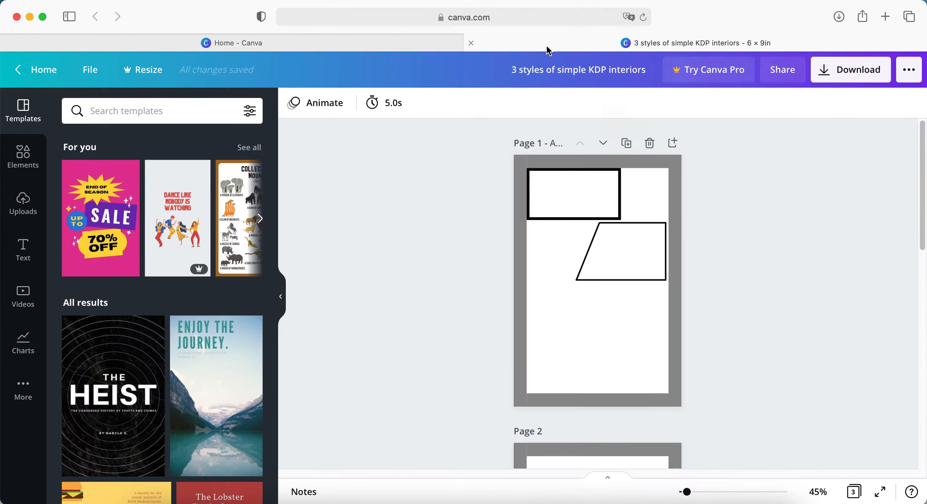
{"action": "left_click", "coordinate": [281, 296]}
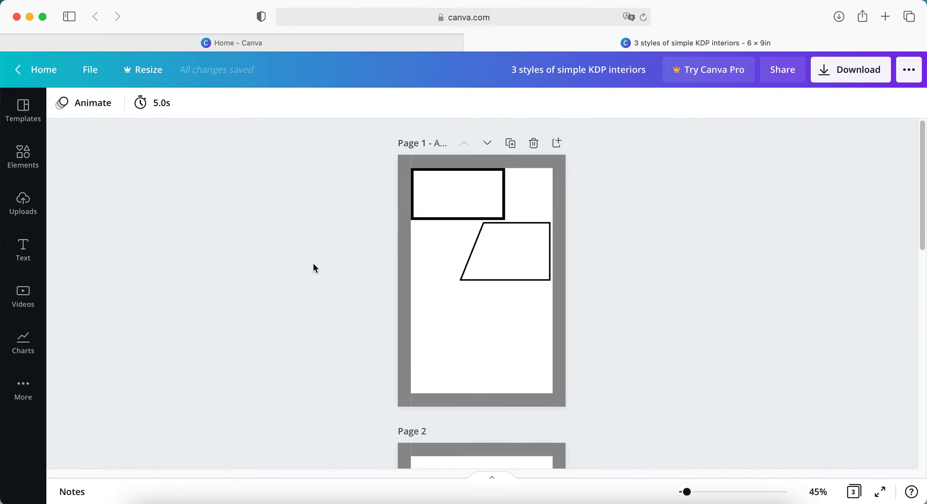
Look through the three interior page layouts and return to page 1
{"action": "scroll", "coordinate": [313, 292], "scroll_direction": "down", "scroll_amount": 1}
{"action": "scroll", "coordinate": [312, 293], "scroll_direction": "up", "scroll_amount": 1}
{"action": "scroll", "coordinate": [333, 308], "scroll_direction": "down", "scroll_amount": 7}
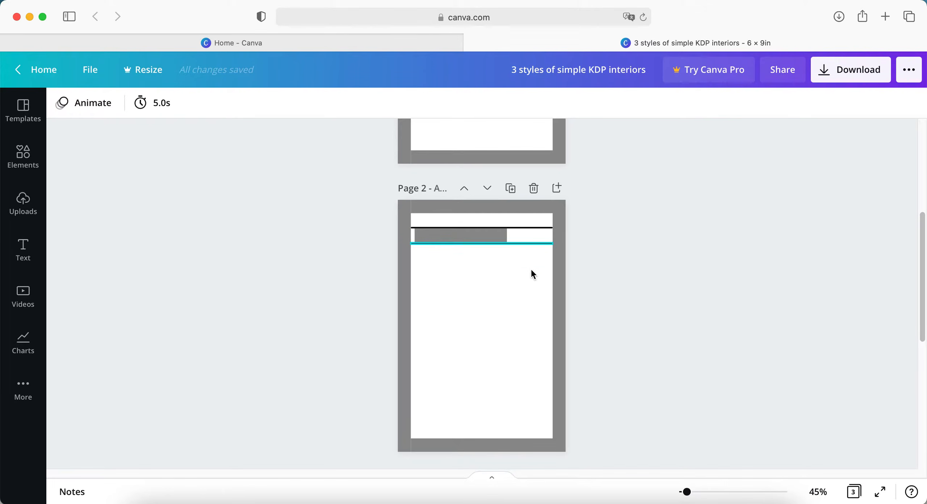
{"action": "scroll", "coordinate": [478, 309], "scroll_direction": "down", "scroll_amount": 7}
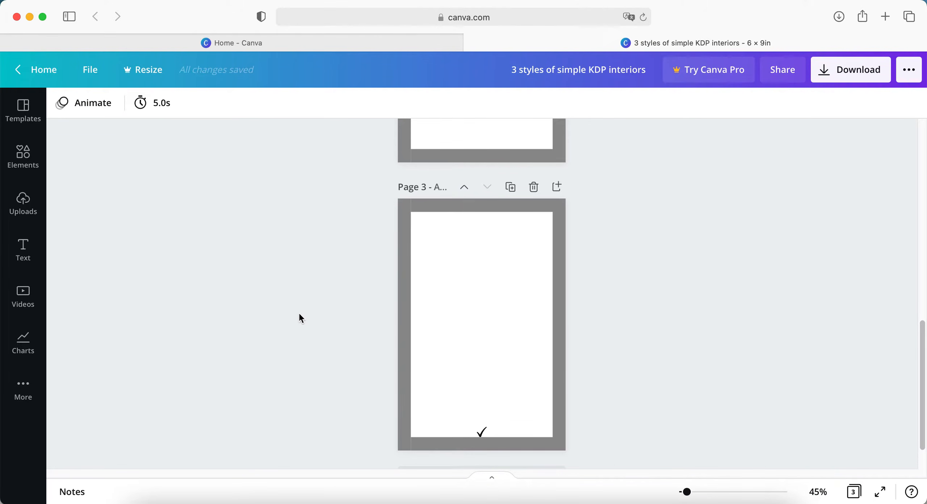
{"action": "scroll", "coordinate": [331, 293], "scroll_direction": "up", "scroll_amount": 3}
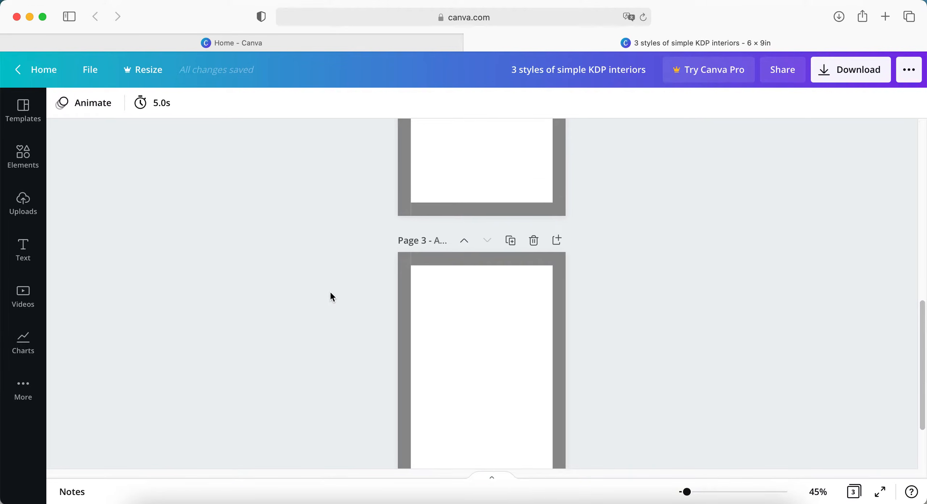
{"action": "scroll", "coordinate": [331, 295], "scroll_direction": "up", "scroll_amount": 20}
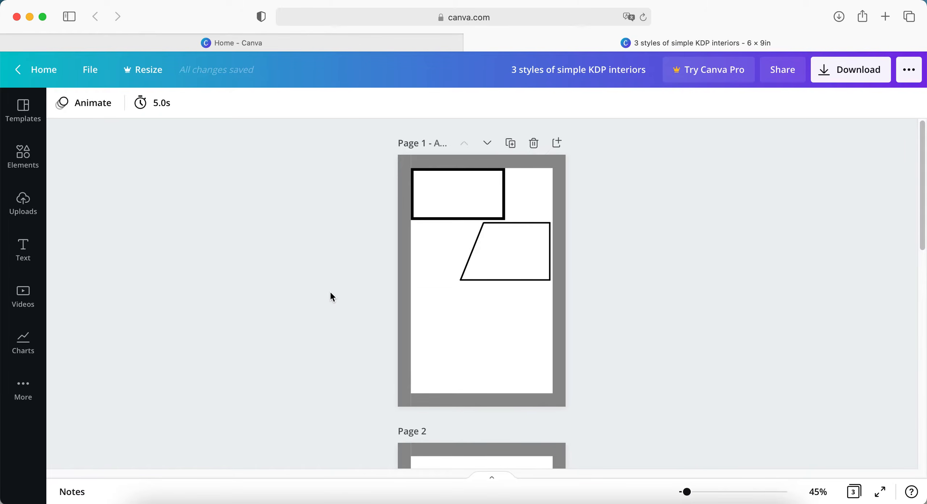
Examine how the grey margin bars around page 1 are built by selecting the individual bars
{"action": "left_click", "coordinate": [439, 190]}
{"action": "left_click", "coordinate": [321, 239]}
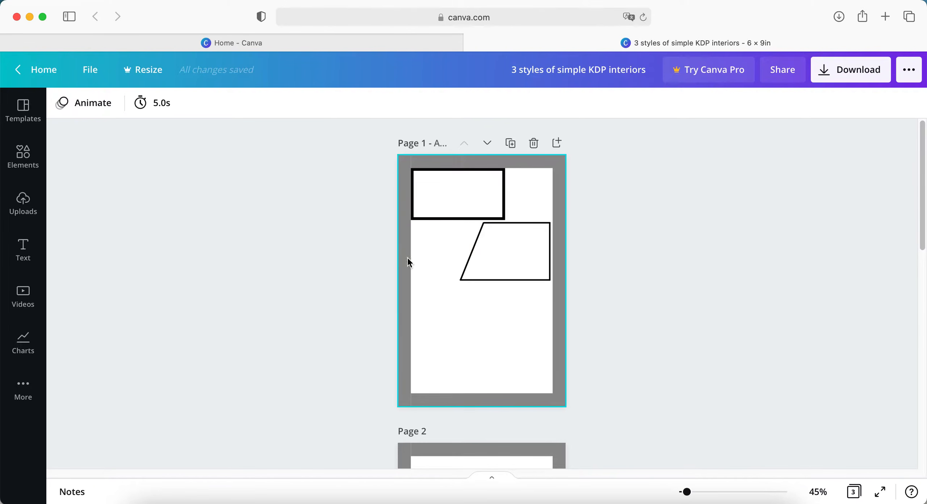
{"action": "left_click", "coordinate": [447, 160]}
{"action": "left_click", "coordinate": [560, 191]}
{"action": "left_click", "coordinate": [398, 210]}
{"action": "left_click", "coordinate": [349, 239]}
{"action": "left_click", "coordinate": [458, 395]}
{"action": "left_click", "coordinate": [407, 329]}
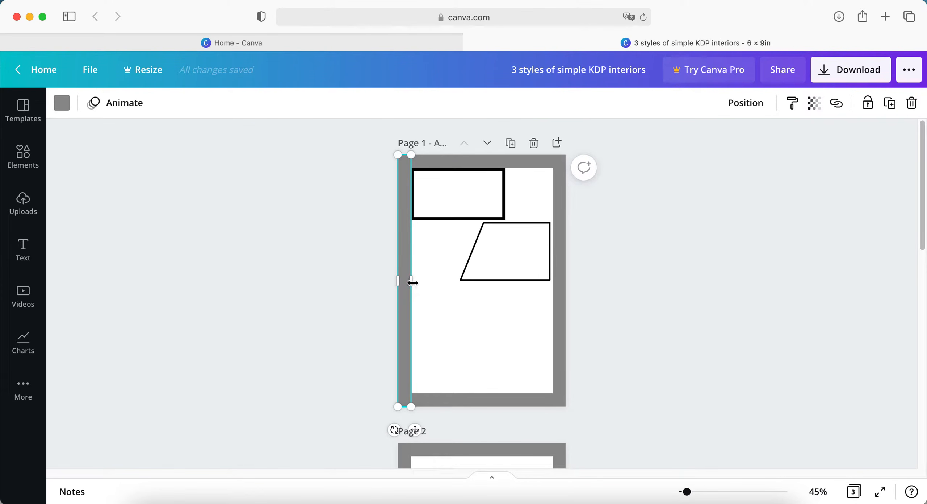
{"action": "left_click_drag", "start_coordinate": [413, 282], "coordinate": [412, 282]}
{"action": "left_click", "coordinate": [436, 326]}
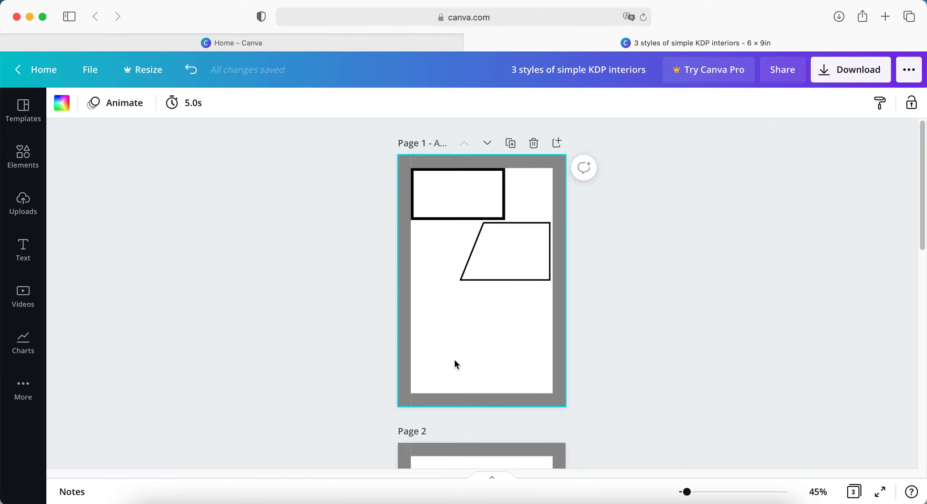
Narrow the black rectangular frame in page 1's upper-left corner slightly and recolour its outline dark grey
{"action": "left_click", "coordinate": [455, 191]}
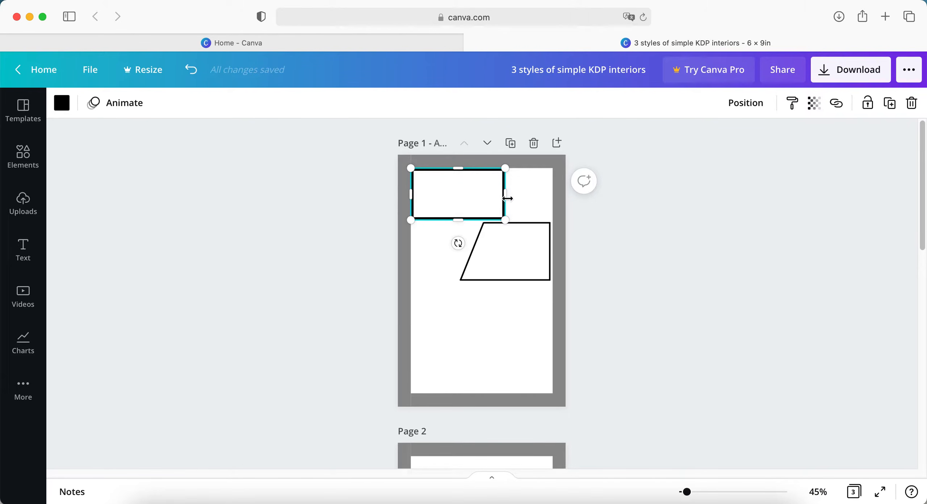
{"action": "left_click_drag", "start_coordinate": [506, 194], "coordinate": [499, 194]}
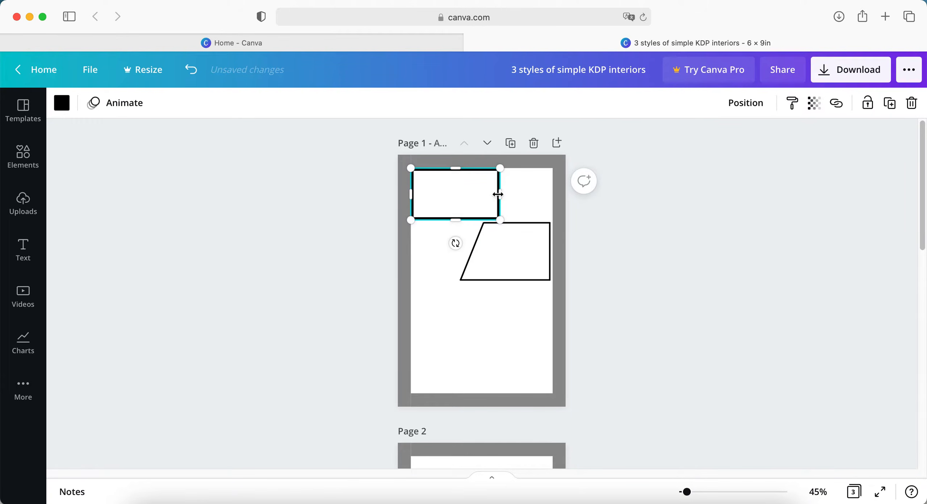
{"action": "left_click", "coordinate": [209, 184]}
{"action": "left_click", "coordinate": [425, 205]}
{"action": "left_click", "coordinate": [61, 102]}
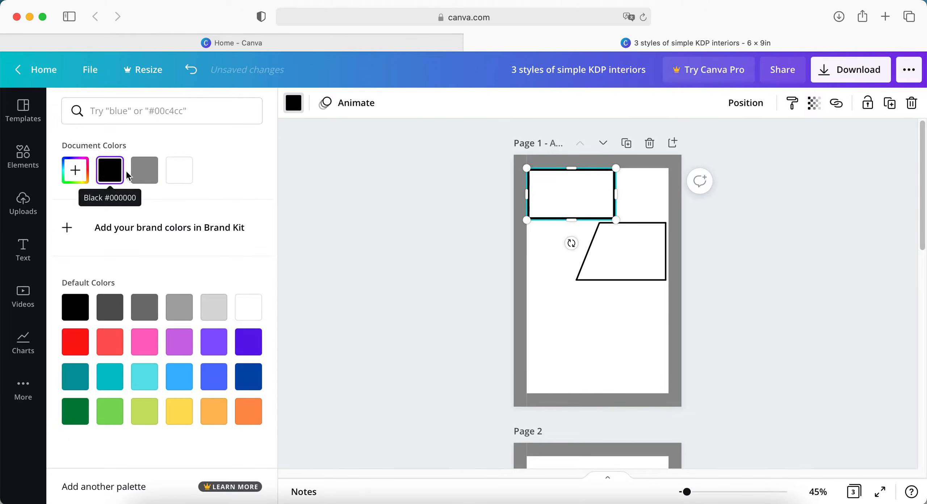
{"action": "left_click", "coordinate": [116, 311]}
{"action": "left_click", "coordinate": [346, 259]}
{"action": "left_click", "coordinate": [446, 250]}
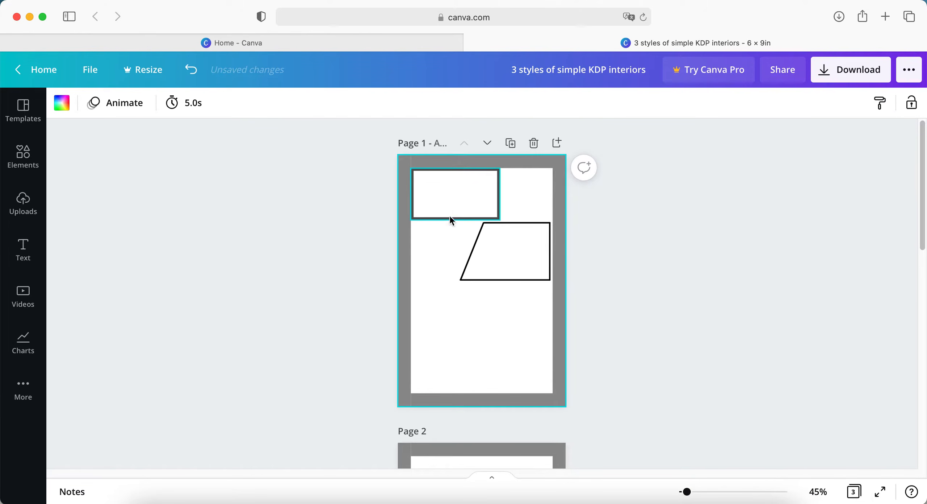
{"action": "left_click", "coordinate": [457, 193]}
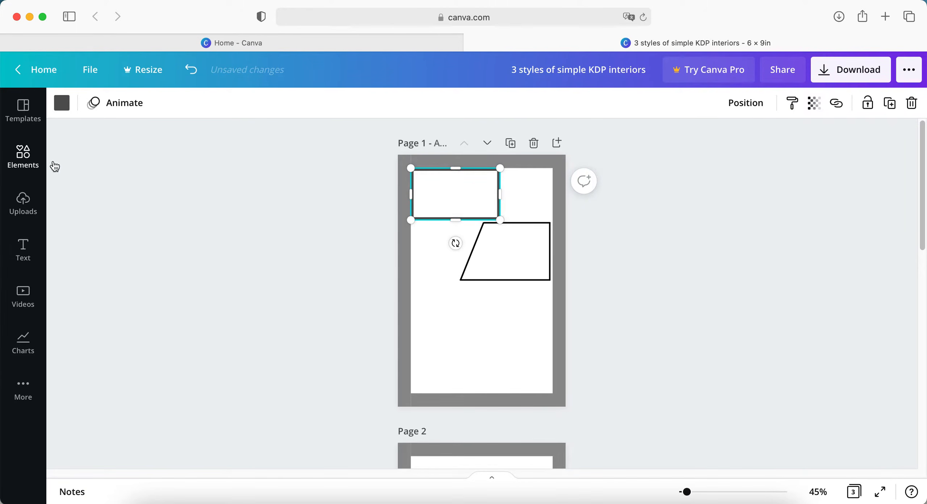
{"action": "left_click", "coordinate": [39, 163]}
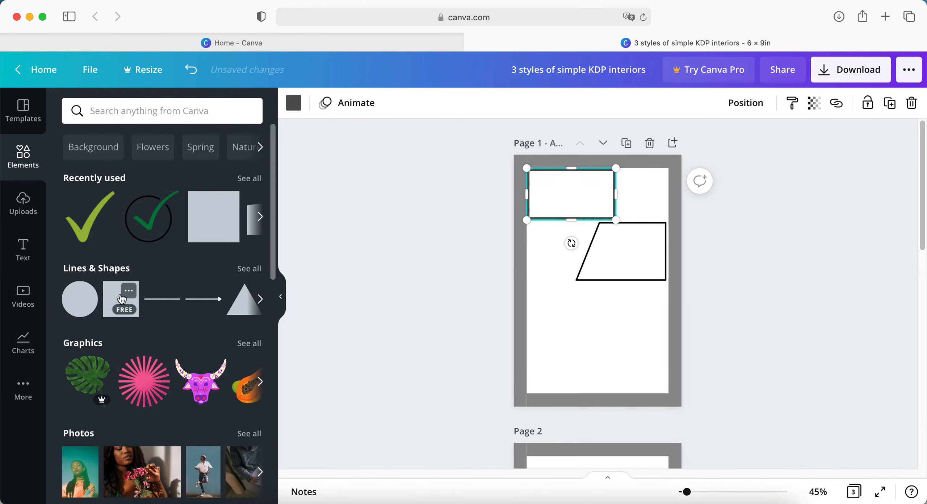
{"action": "left_click", "coordinate": [116, 299]}
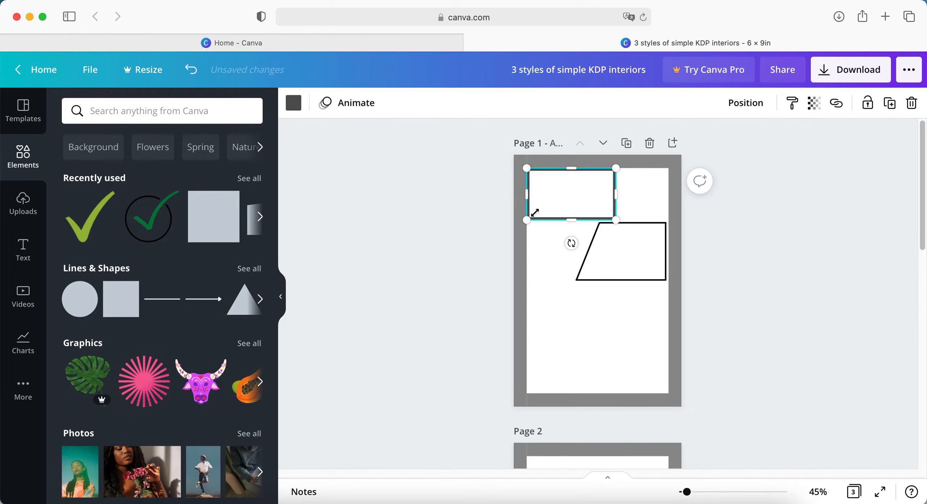
{"action": "left_click_drag", "start_coordinate": [586, 275], "coordinate": [575, 333]}
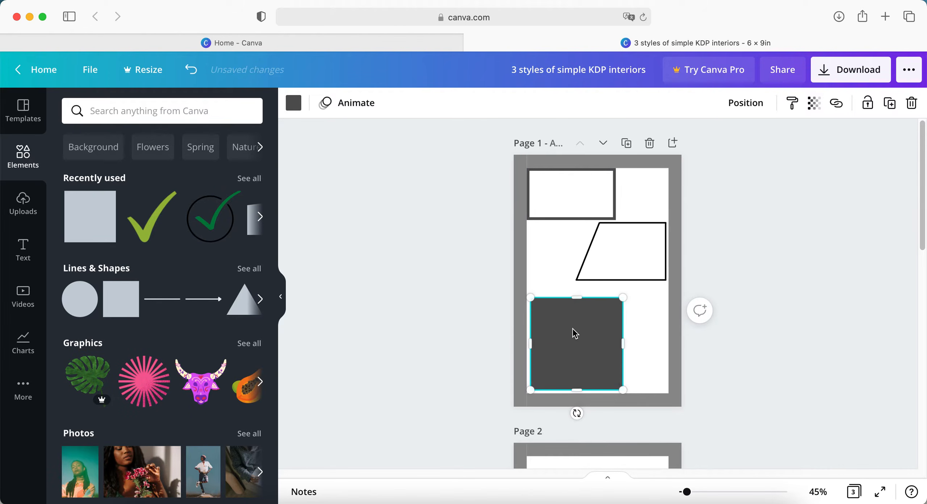
{"action": "key", "text": "Delete"}
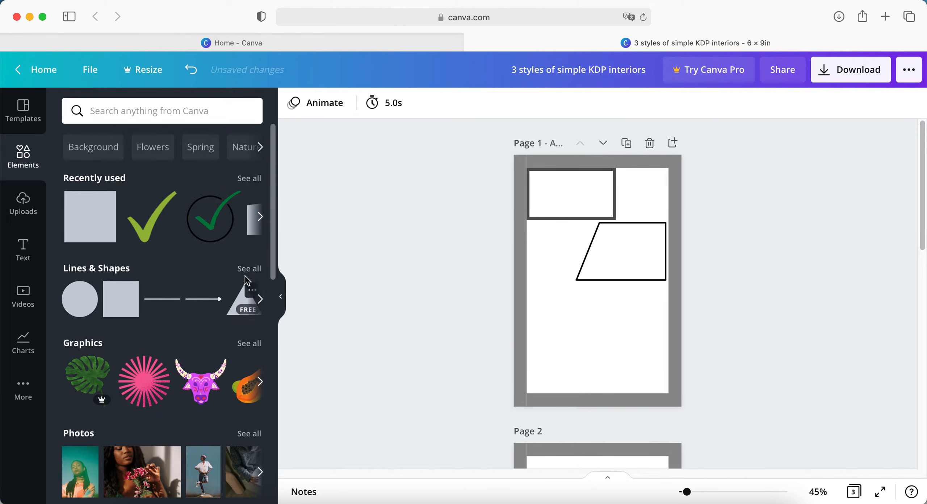
Add the free Square Border shape from the full Lines & Shapes collection to page 1
{"action": "left_click", "coordinate": [129, 269]}
{"action": "scroll", "coordinate": [169, 279], "scroll_direction": "down", "scroll_amount": 5}
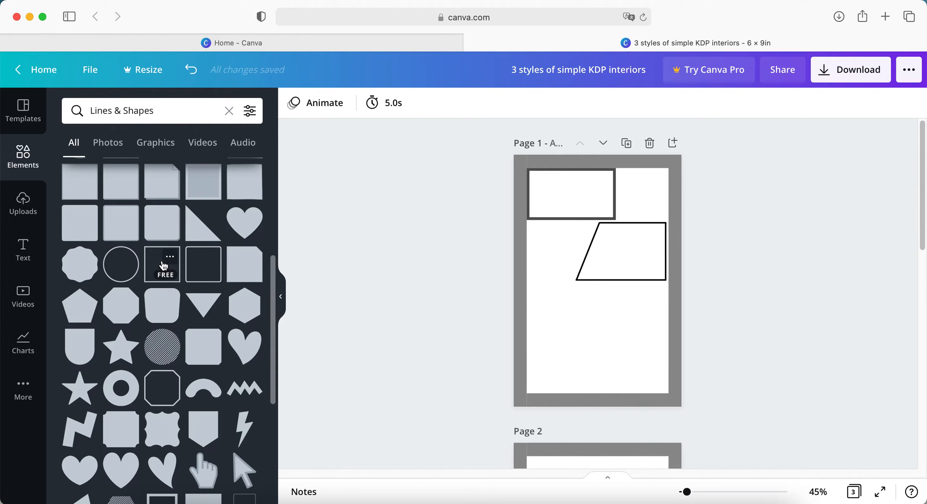
{"action": "left_click", "coordinate": [170, 256]}
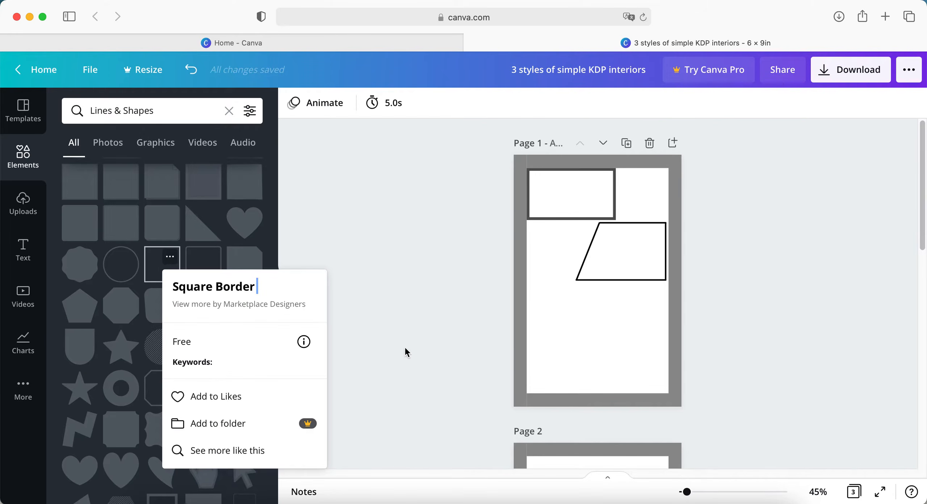
{"action": "left_click", "coordinate": [254, 270]}
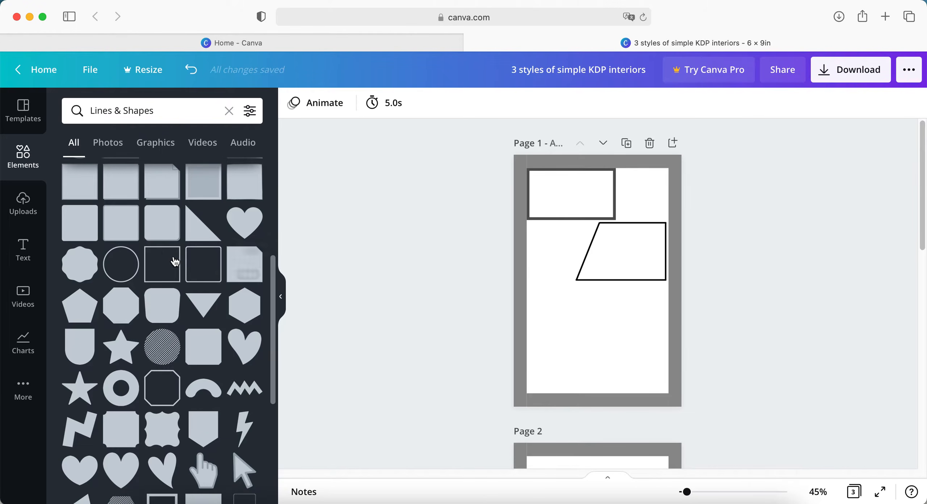
{"action": "left_click", "coordinate": [152, 272]}
Place the new square border in page 1's lower-left corner and resize it into a narrow upright panel
{"action": "left_click_drag", "start_coordinate": [584, 300], "coordinate": [559, 364]}
{"action": "left_click_drag", "start_coordinate": [584, 302], "coordinate": [651, 357]}
{"action": "left_click_drag", "start_coordinate": [590, 343], "coordinate": [590, 298]}
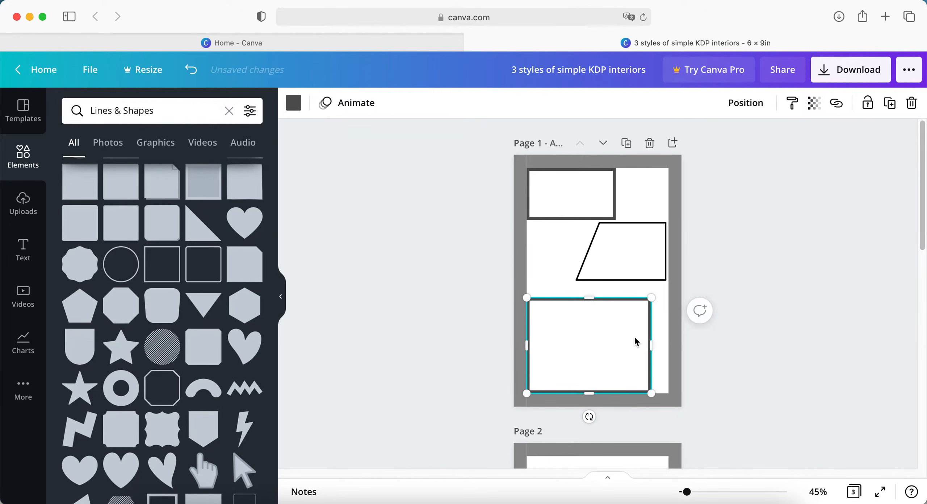
{"action": "left_click_drag", "start_coordinate": [654, 343], "coordinate": [575, 300]}
Move the wide dark grey frame to page 1's lower-right corner and the narrow upright frame to the upper-left corner
{"action": "left_click_drag", "start_coordinate": [584, 217], "coordinate": [637, 378]}
{"action": "left_click_drag", "start_coordinate": [578, 318], "coordinate": [575, 238]}
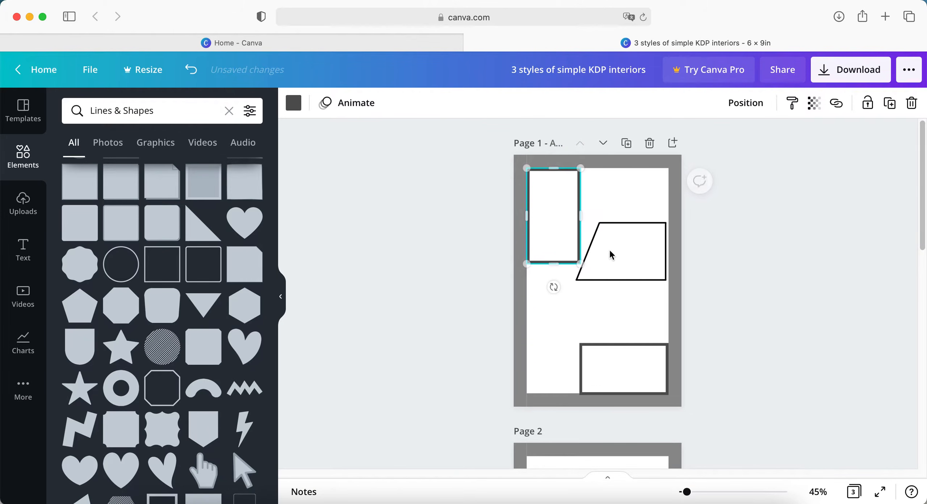
{"action": "left_click", "coordinate": [614, 280]}
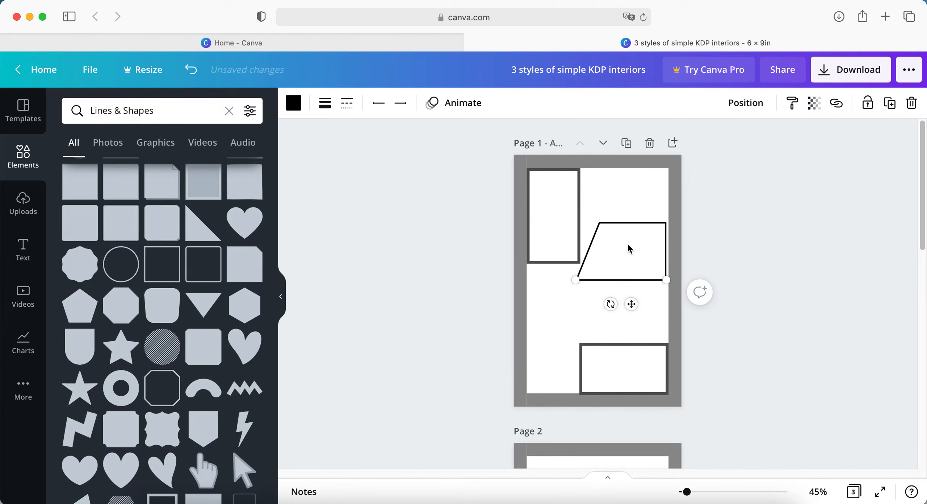
{"action": "left_click", "coordinate": [548, 314]}
Browse the Lines & Shapes collection for other frame shapes suitable as panels
{"action": "scroll", "coordinate": [212, 362], "scroll_direction": "down", "scroll_amount": 10}
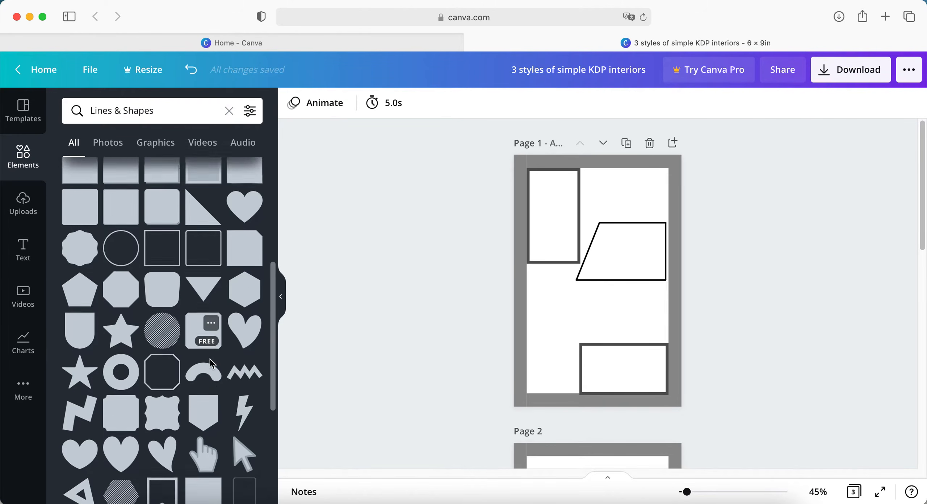
{"action": "scroll", "coordinate": [181, 363], "scroll_direction": "down", "scroll_amount": 7}
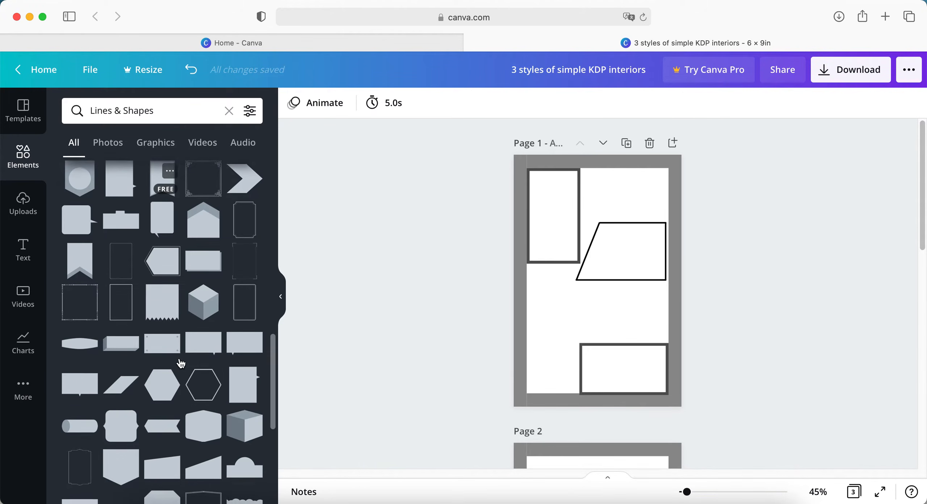
{"action": "scroll", "coordinate": [182, 364], "scroll_direction": "down", "scroll_amount": 3}
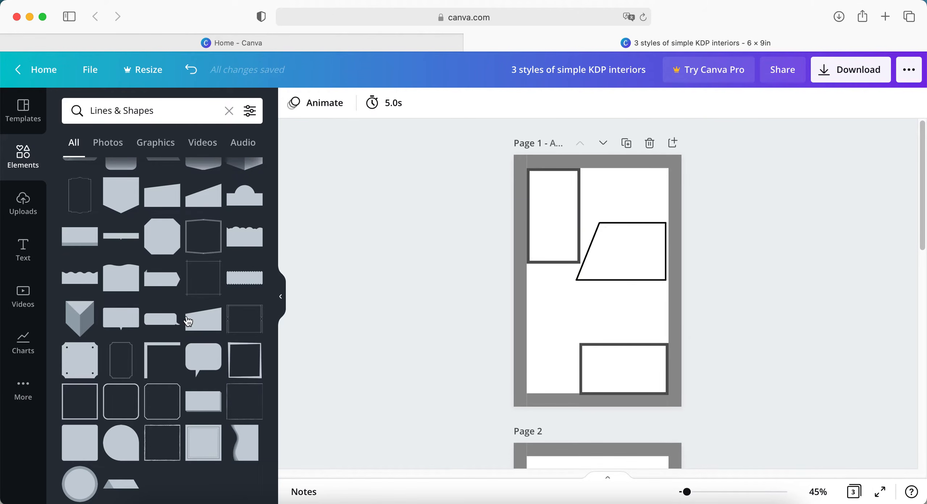
{"action": "scroll", "coordinate": [173, 342], "scroll_direction": "up", "scroll_amount": 6}
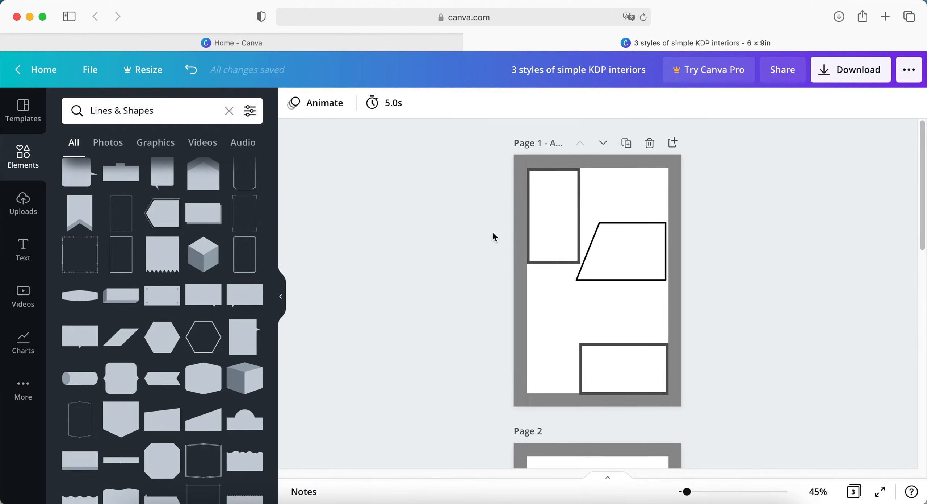
{"action": "scroll", "coordinate": [188, 318], "scroll_direction": "up", "scroll_amount": 10}
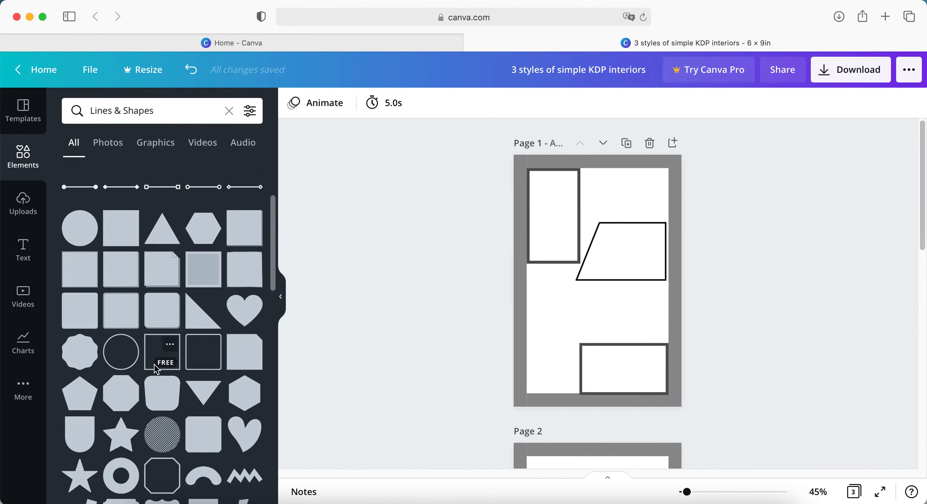
{"action": "scroll", "coordinate": [175, 317], "scroll_direction": "down", "scroll_amount": 4}
{"action": "scroll", "coordinate": [183, 316], "scroll_direction": "down", "scroll_amount": 3}
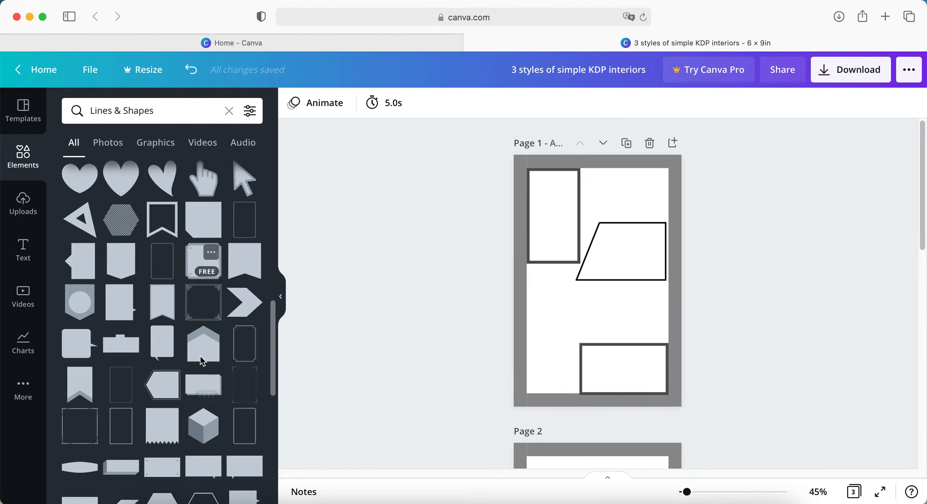
Search the elements library for "speech bubble" in place of the Lines & Shapes collection
{"action": "double_click", "coordinate": [185, 105]}
{"action": "triple_click", "coordinate": [185, 106]}
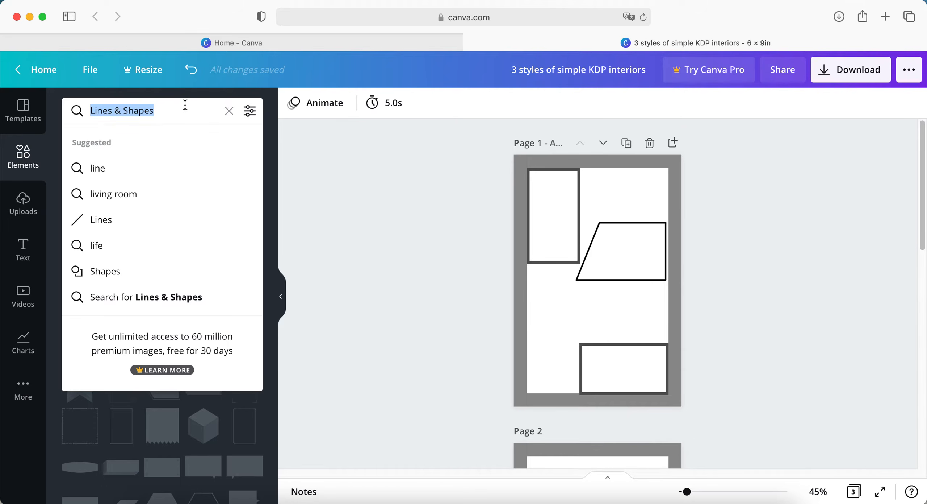
{"action": "type", "text": "spee"}
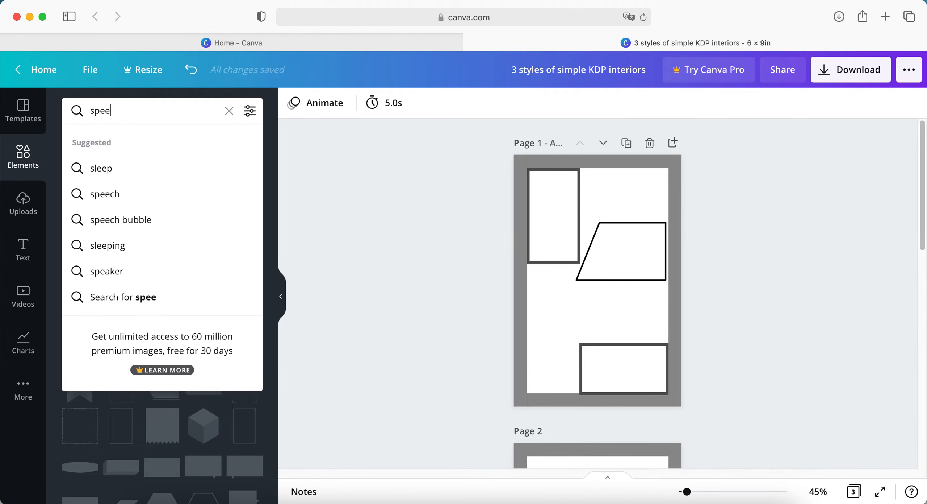
{"action": "left_click", "coordinate": [116, 221]}
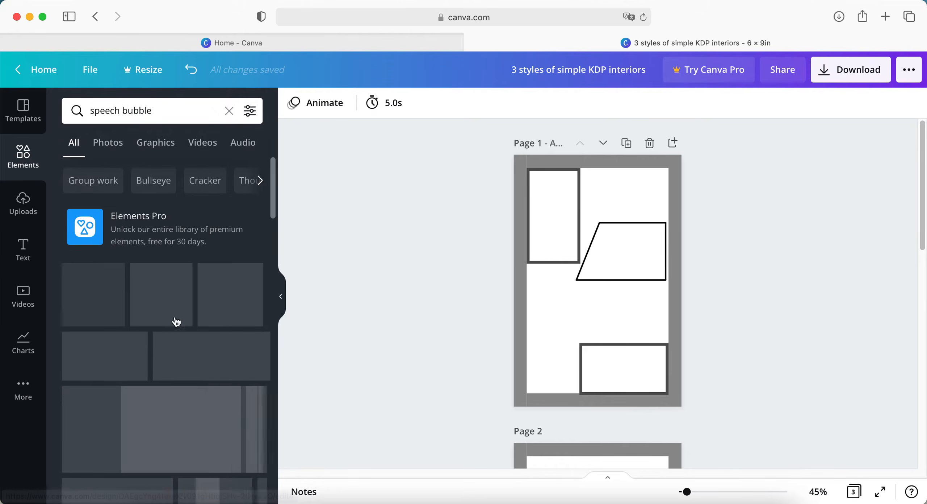
Look through the speech bubble graphics and check the details of the outlined cloud-shaped bubble
{"action": "scroll", "coordinate": [281, 331], "scroll_direction": "down", "scroll_amount": 5}
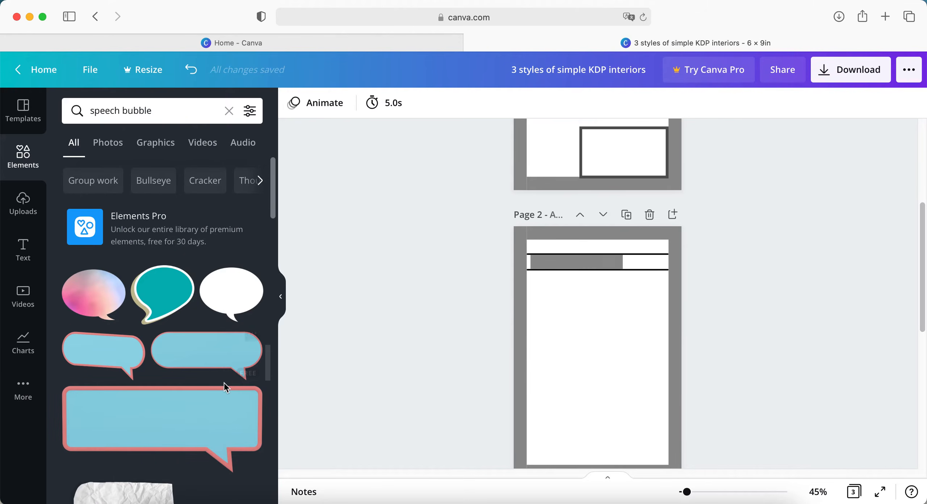
{"action": "scroll", "coordinate": [532, 263], "scroll_direction": "up", "scroll_amount": 5}
{"action": "scroll", "coordinate": [155, 336], "scroll_direction": "down", "scroll_amount": 5}
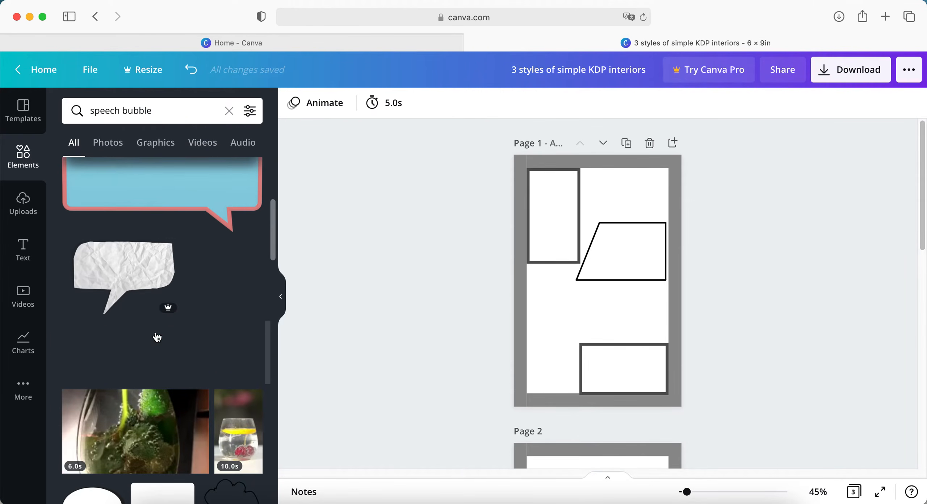
{"action": "scroll", "coordinate": [207, 409], "scroll_direction": "down", "scroll_amount": 6}
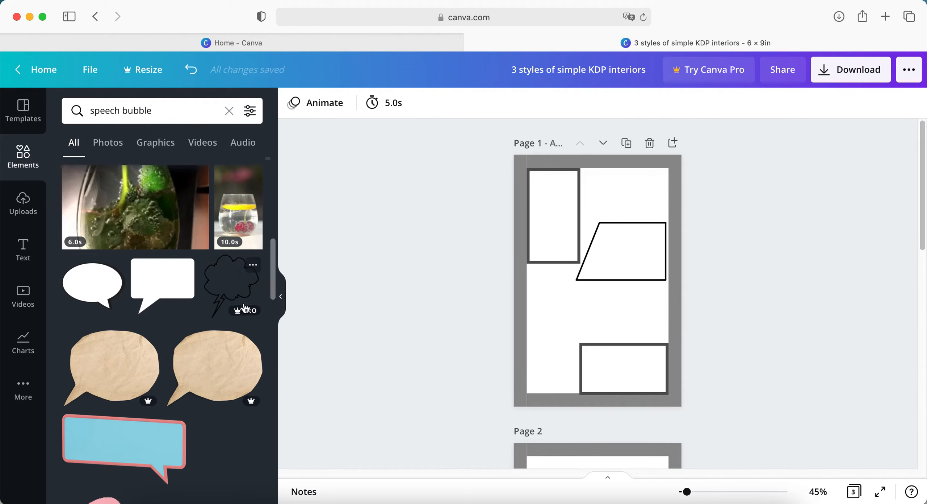
{"action": "left_click", "coordinate": [250, 271]}
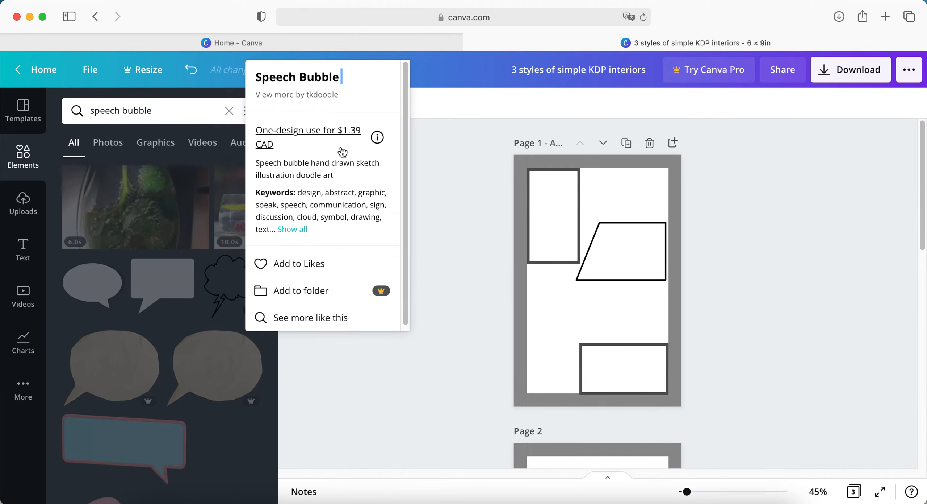
{"action": "left_click", "coordinate": [420, 262]}
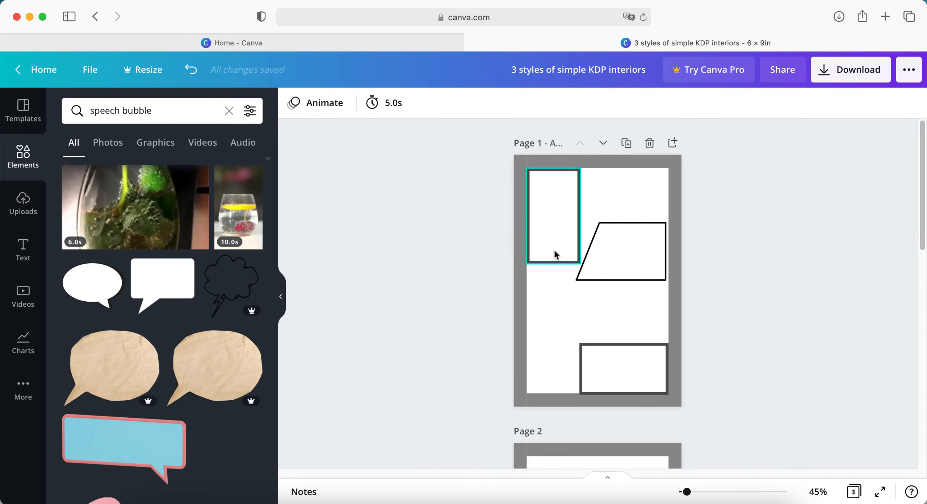
Rearrange page 1's dark grey frames with the wide one in the lower-left corner and the upright one in the lower-right corner
{"action": "left_click", "coordinate": [559, 211]}
{"action": "left_click_drag", "start_coordinate": [616, 360], "coordinate": [563, 360]}
{"action": "left_click_drag", "start_coordinate": [565, 249], "coordinate": [609, 367]}
{"action": "left_click", "coordinate": [605, 348]}
{"action": "left_click", "coordinate": [631, 321]}
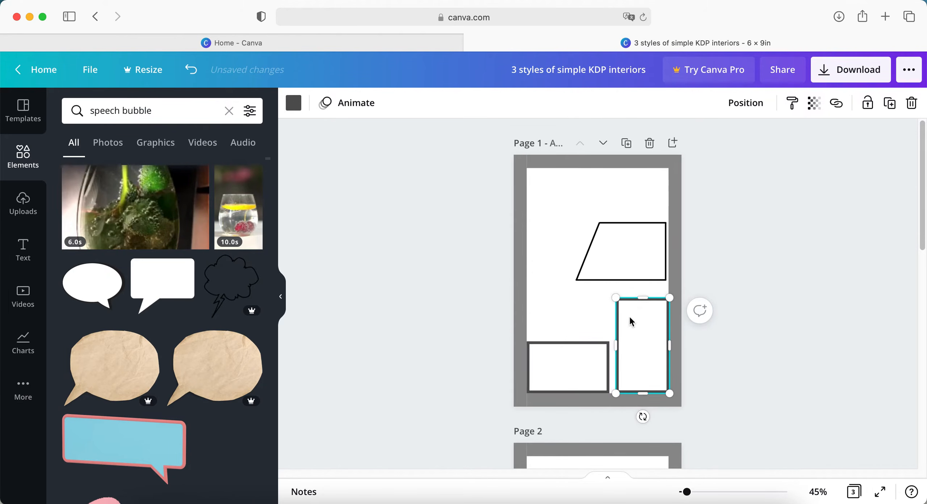
{"action": "mouse_move", "coordinate": [638, 302]}
{"action": "left_mouse_down"}
{"action": "mouse_move", "coordinate": [639, 283]}
{"action": "mouse_move", "coordinate": [638, 297]}
{"action": "left_mouse_up"}
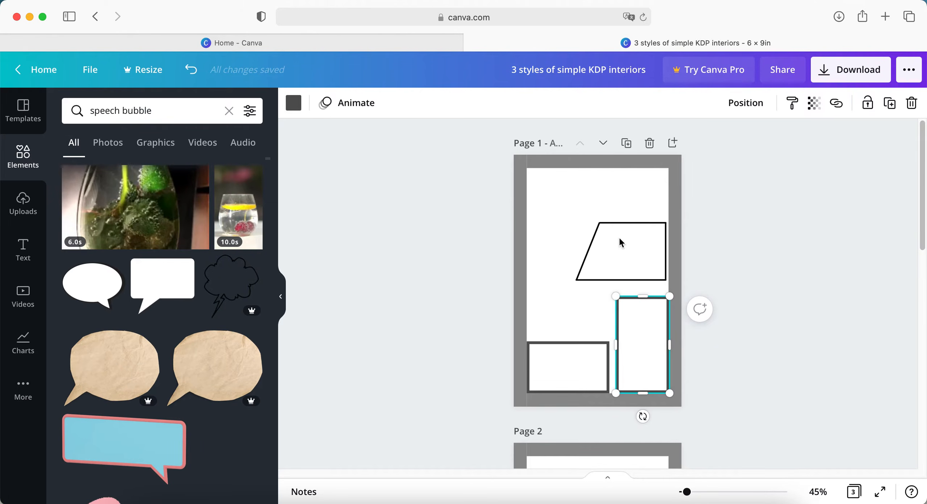
Select all four lines of the slanted panel and move them together near the upper edge of page 1
{"action": "left_click_drag", "start_coordinate": [620, 255], "coordinate": [668, 284]}
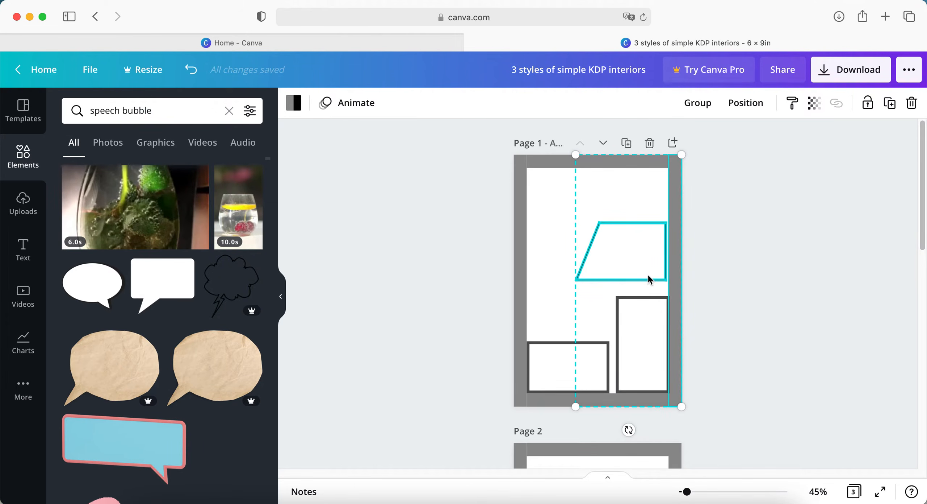
{"action": "left_click_drag", "start_coordinate": [557, 214], "coordinate": [666, 285]}
{"action": "left_click_drag", "start_coordinate": [635, 259], "coordinate": [606, 209]}
{"action": "left_click", "coordinate": [576, 207]}
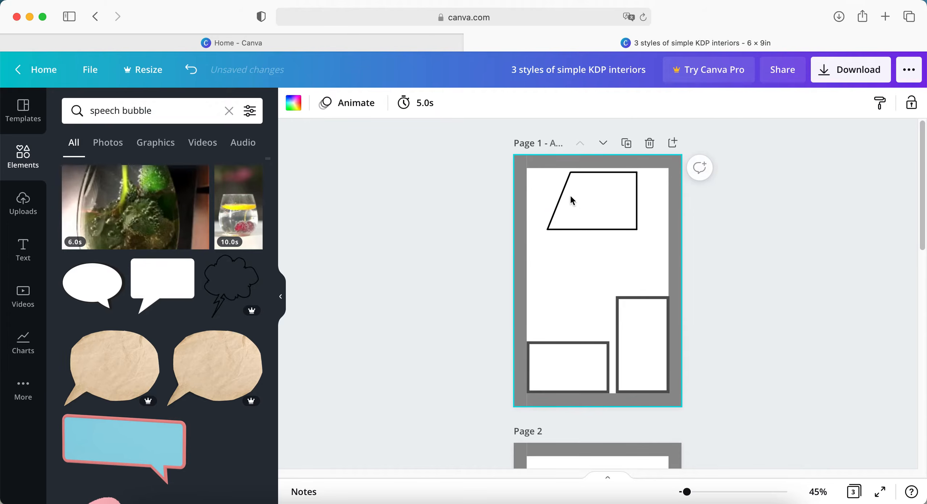
Examine the separate black lines that form the slanted panel by selecting its edges individually
{"action": "left_click", "coordinate": [564, 191]}
{"action": "left_click", "coordinate": [570, 250]}
{"action": "left_click", "coordinate": [587, 229]}
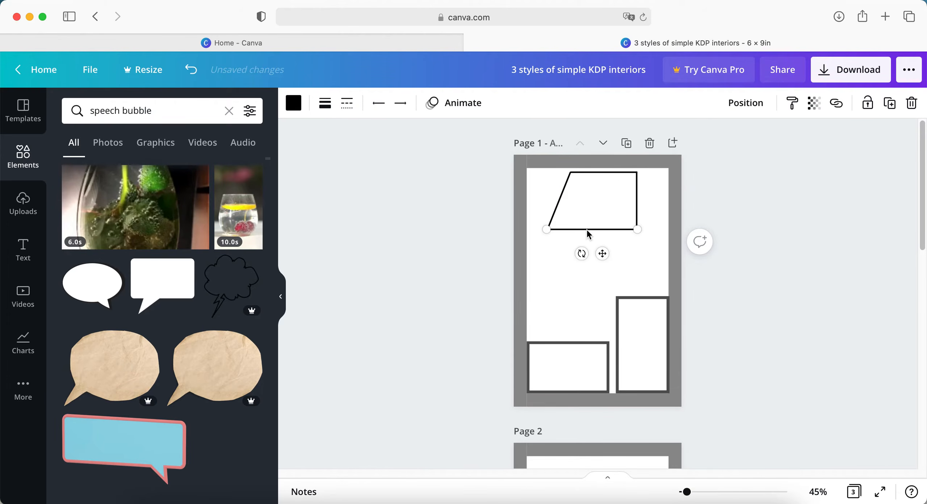
{"action": "left_click", "coordinate": [637, 212]}
{"action": "left_click", "coordinate": [614, 173]}
{"action": "left_click", "coordinate": [537, 263]}
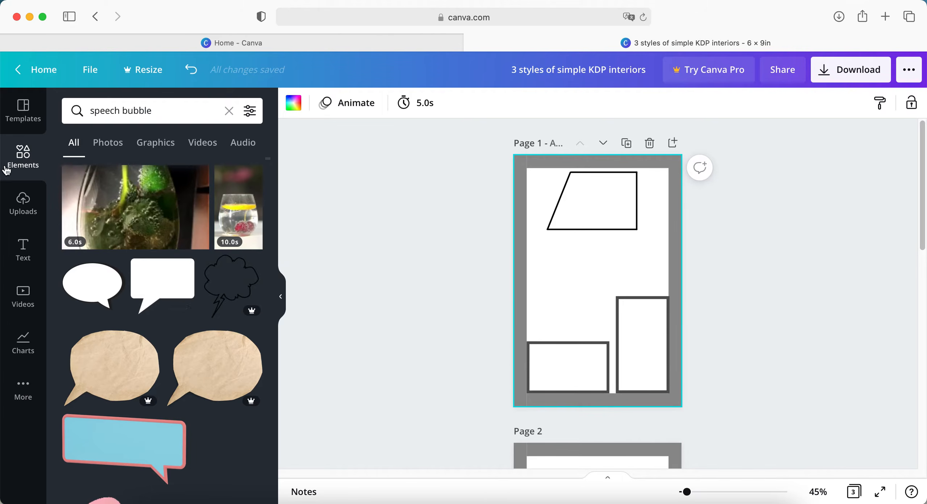
Show the full Lines & Shapes collection and shorten the upright frame in page 1's lower-right corner from its upper edge
{"action": "left_click", "coordinate": [35, 167]}
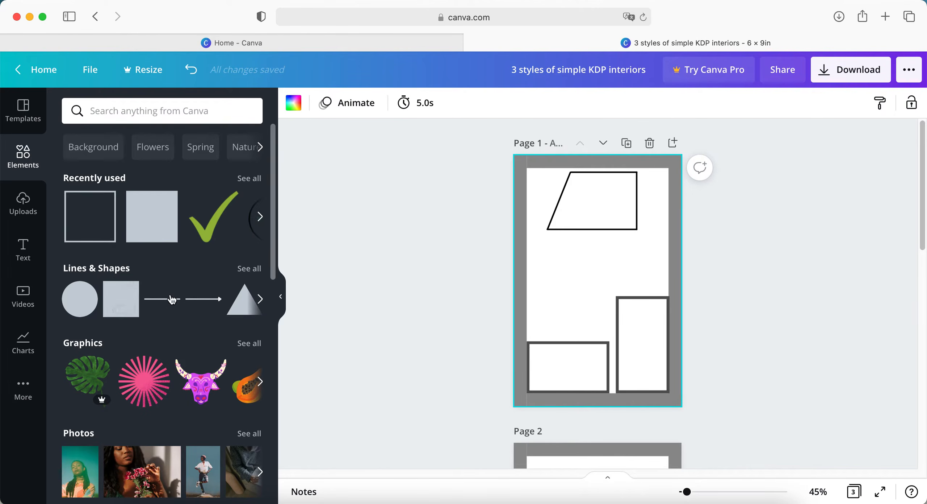
{"action": "left_click", "coordinate": [247, 268]}
{"action": "left_click", "coordinate": [637, 314]}
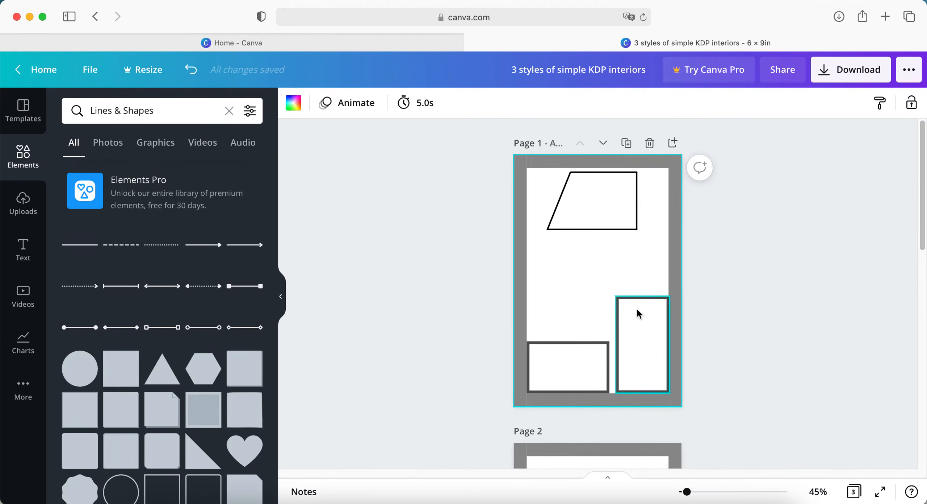
{"action": "left_click_drag", "start_coordinate": [644, 295], "coordinate": [643, 332]}
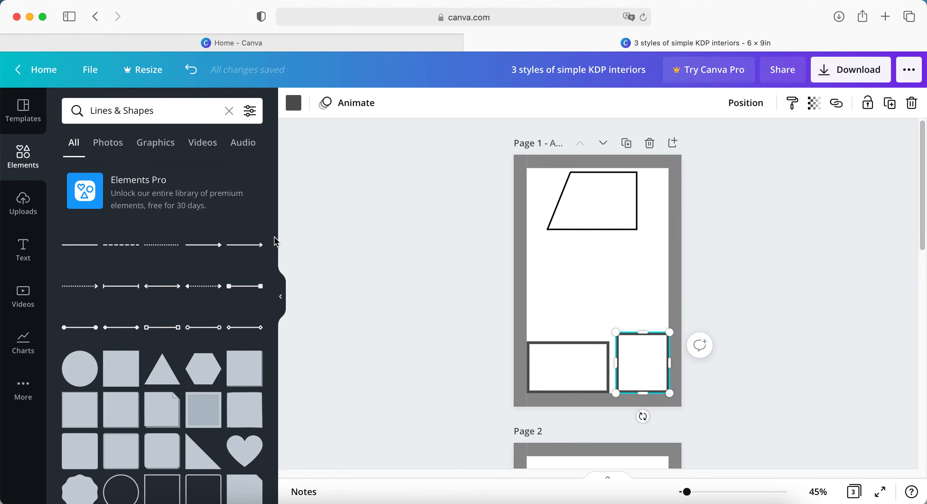
Add a shortened plain solid line to page 1 and scale down the slanted panel, placing it at mid-height beside the right margin
{"action": "left_click", "coordinate": [95, 244]}
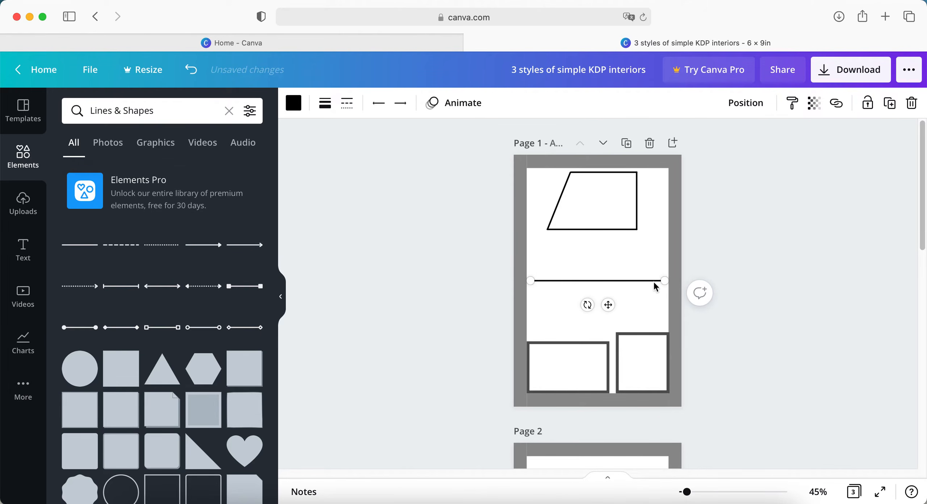
{"action": "left_click_drag", "start_coordinate": [665, 280], "coordinate": [612, 308]}
{"action": "left_click_drag", "start_coordinate": [547, 174], "coordinate": [644, 242]}
{"action": "left_click_drag", "start_coordinate": [609, 214], "coordinate": [636, 255]}
{"action": "left_click_drag", "start_coordinate": [579, 214], "coordinate": [597, 227]}
Start a second panel beside the slanted one, using the short line as its upper edge and another shortened plain line as its lower edge
{"action": "left_click_drag", "start_coordinate": [590, 306], "coordinate": [551, 228]}
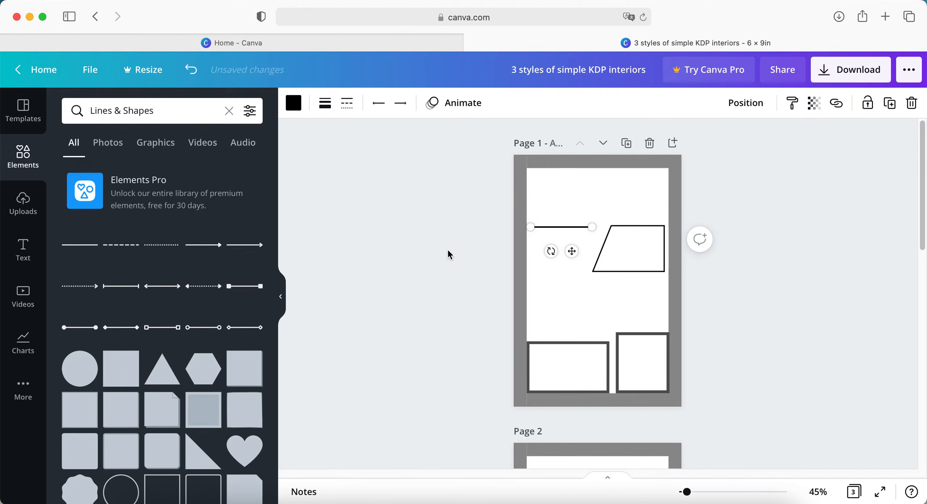
{"action": "left_click", "coordinate": [571, 242]}
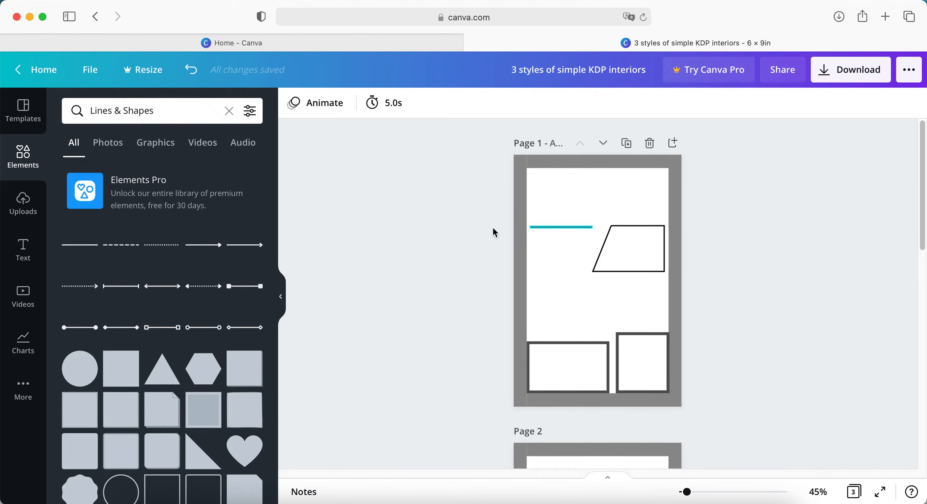
{"action": "left_click", "coordinate": [87, 252]}
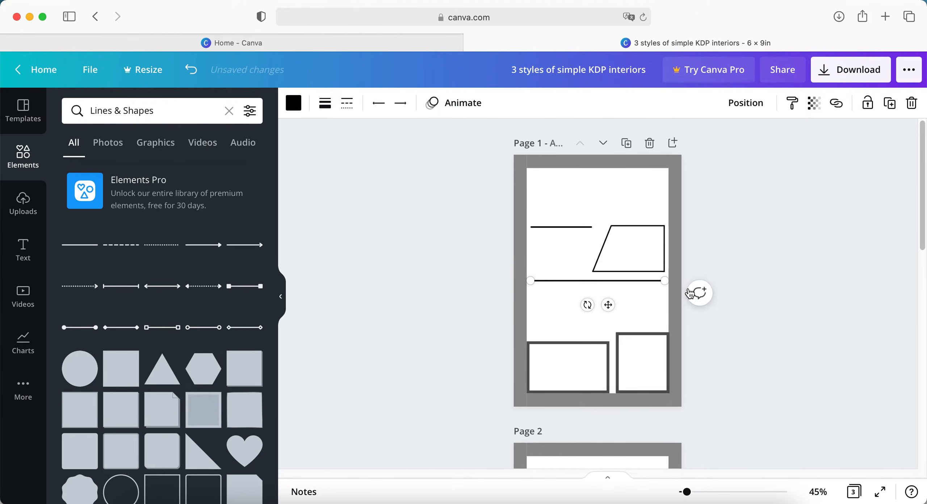
{"action": "left_click_drag", "start_coordinate": [669, 283], "coordinate": [574, 271]}
{"action": "left_click", "coordinate": [576, 248]}
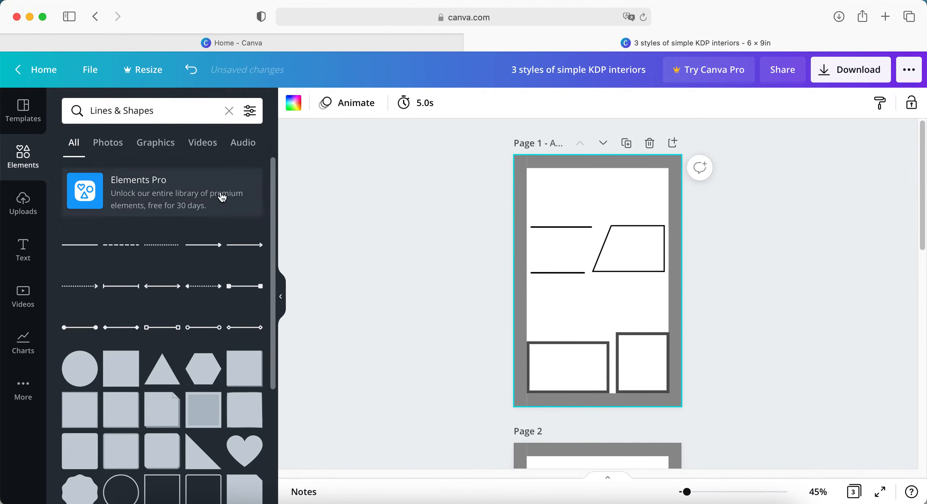
Add a third plain line, rotate it upright, and trim it to form the left edge joining the new panel's horizontal lines
{"action": "left_click", "coordinate": [78, 245]}
{"action": "left_click_drag", "start_coordinate": [603, 286], "coordinate": [570, 183]}
{"action": "left_click_drag", "start_coordinate": [603, 250], "coordinate": [532, 319]}
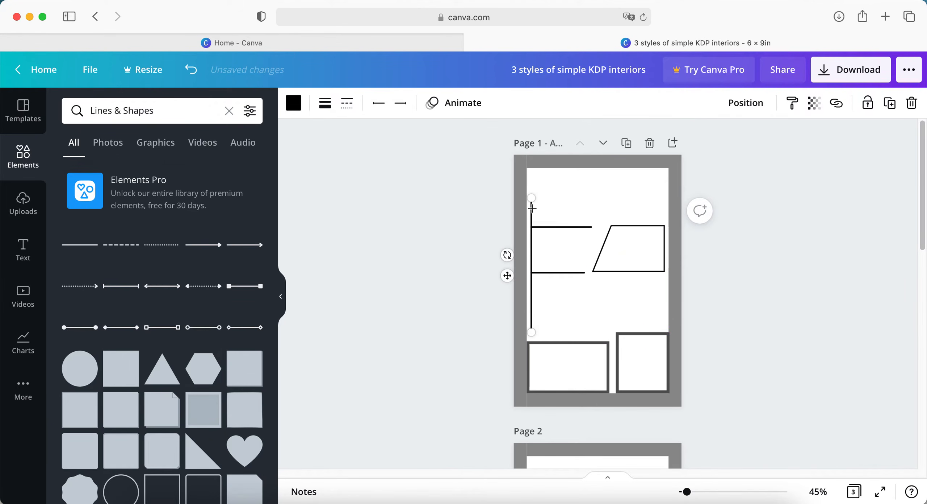
{"action": "left_click_drag", "start_coordinate": [532, 198], "coordinate": [531, 228]}
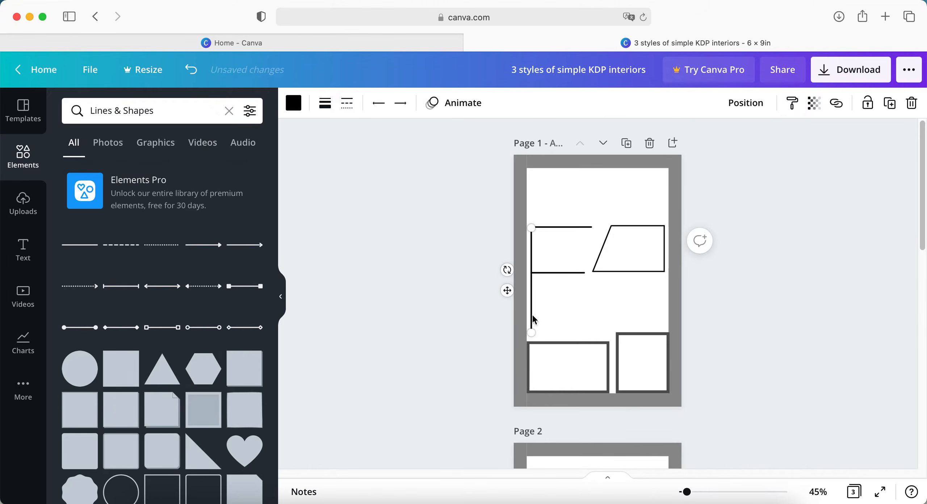
{"action": "left_click_drag", "start_coordinate": [533, 331], "coordinate": [532, 272]}
{"action": "left_click", "coordinate": [540, 301]}
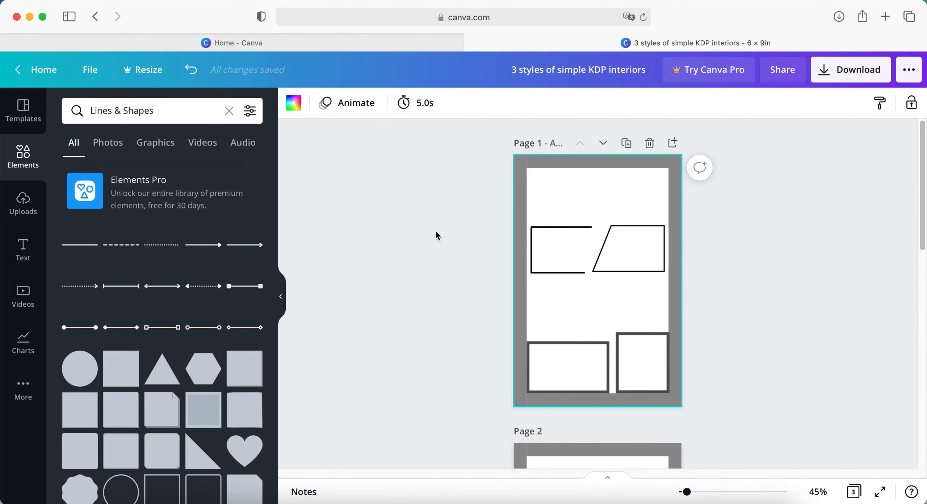
Add a fourth plain line angled parallel to the neighbouring panel as the new panel's slanted edge, and shorten the lower line towards it
{"action": "left_click", "coordinate": [92, 245]}
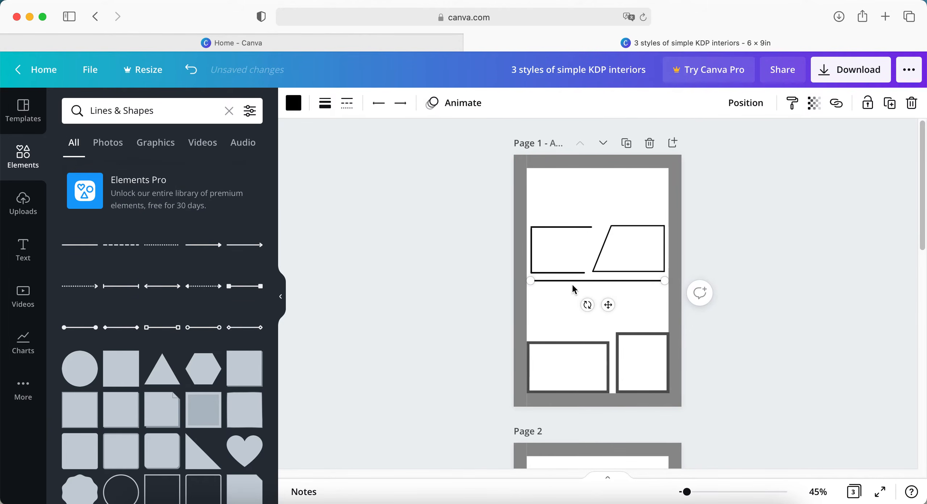
{"action": "left_click", "coordinate": [536, 251]}
{"action": "left_click_drag", "start_coordinate": [532, 229], "coordinate": [532, 229]}
{"action": "left_click", "coordinate": [542, 240]}
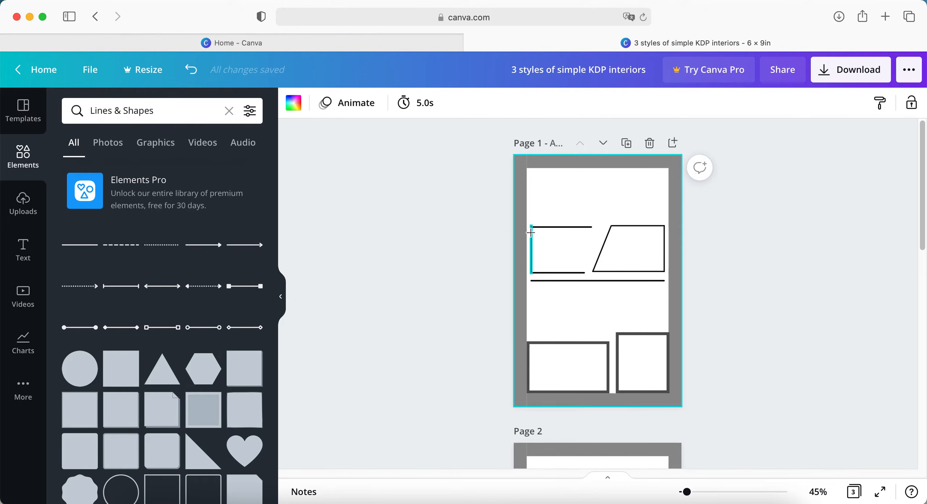
{"action": "left_click", "coordinate": [533, 248]}
{"action": "left_click", "coordinate": [567, 311]}
{"action": "left_click", "coordinate": [614, 280]}
{"action": "left_click_drag", "start_coordinate": [614, 280], "coordinate": [590, 227]}
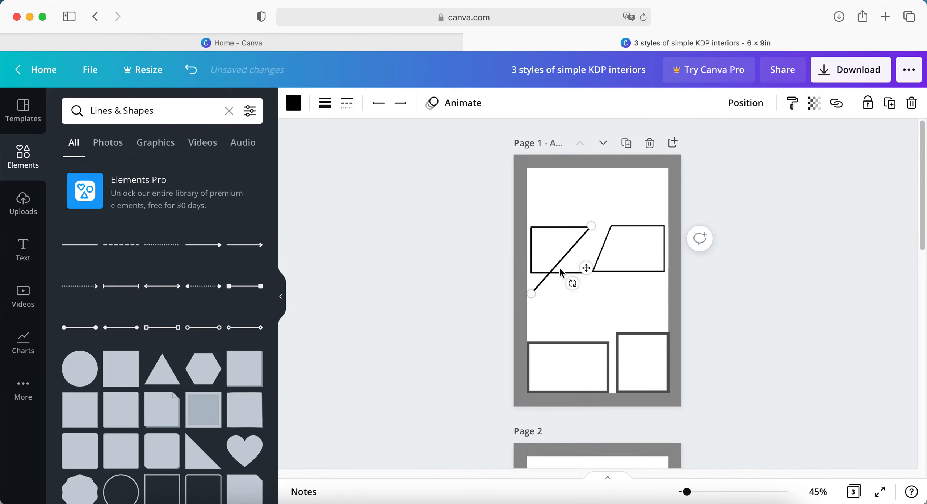
{"action": "left_click_drag", "start_coordinate": [531, 293], "coordinate": [583, 248]}
{"action": "left_click", "coordinate": [601, 256]}
{"action": "left_click", "coordinate": [584, 273]}
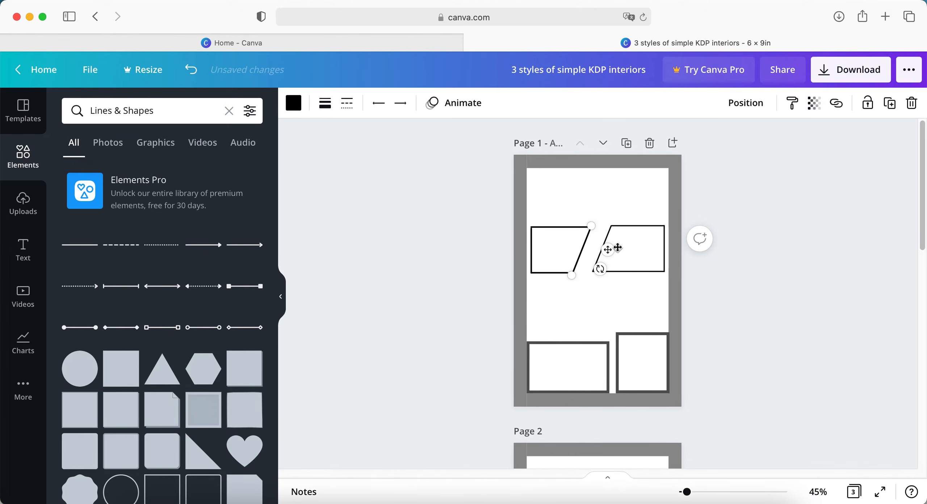
{"action": "left_click", "coordinate": [618, 308]}
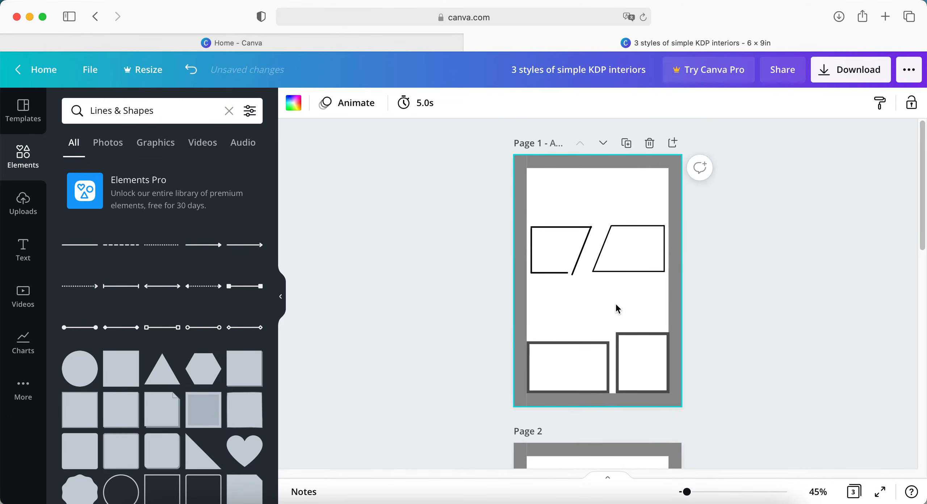
Replace the right-hand panel's slanted edge with a pasted copy of the left-hand panel's slanted line
{"action": "key", "text": "super+v"}
{"action": "left_click_drag", "start_coordinate": [610, 250], "coordinate": [593, 250]}
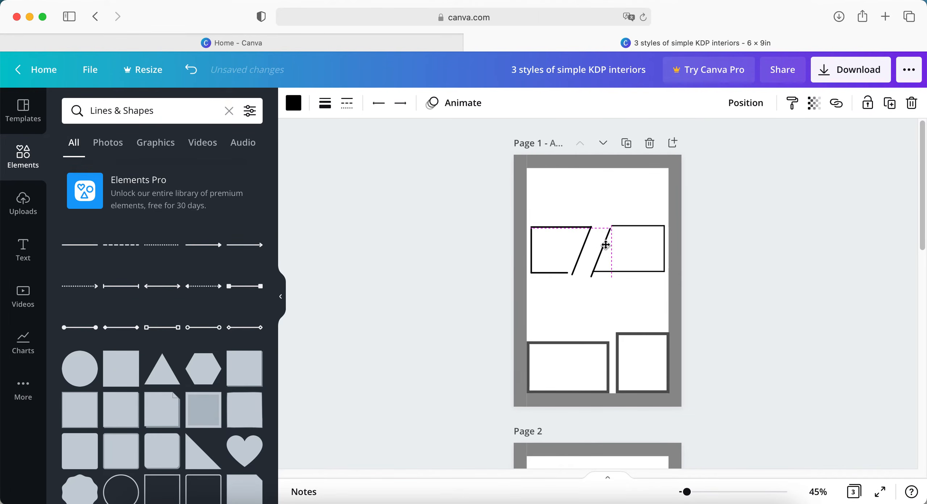
{"action": "left_click_drag", "start_coordinate": [607, 245], "coordinate": [608, 246]}
{"action": "left_click", "coordinate": [604, 296]}
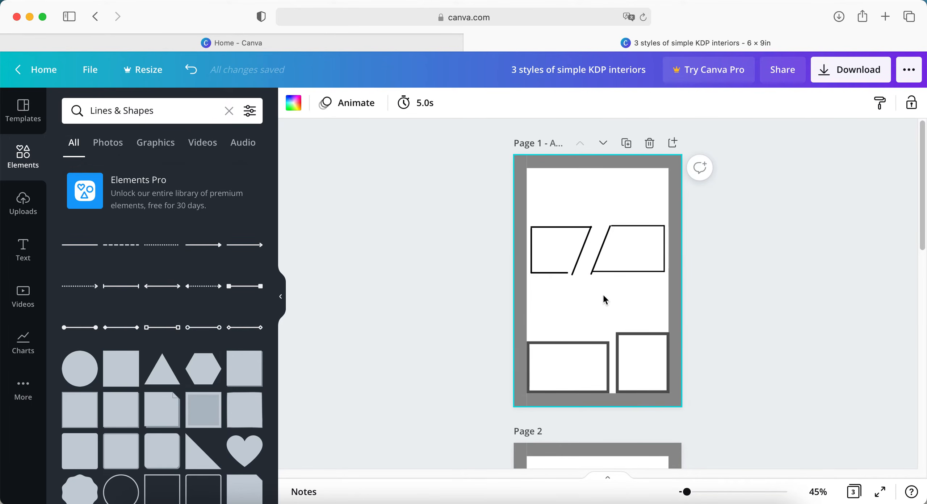
Fine-tune the copied slanted line's end and position so it meets the right-hand panel's upper and lower edges
{"action": "left_click", "coordinate": [594, 278]}
{"action": "left_click_drag", "start_coordinate": [592, 274], "coordinate": [587, 271]}
{"action": "key", "text": "super+z"}
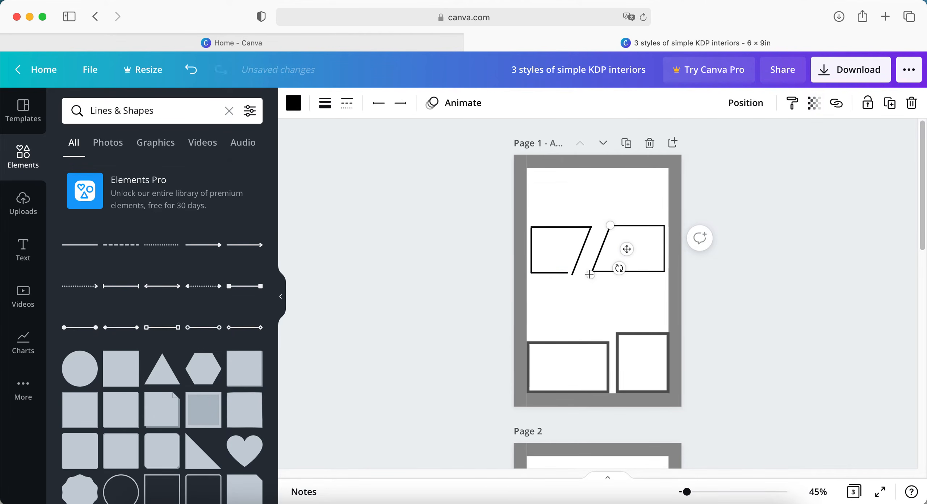
{"action": "left_click_drag", "start_coordinate": [601, 258], "coordinate": [592, 256]}
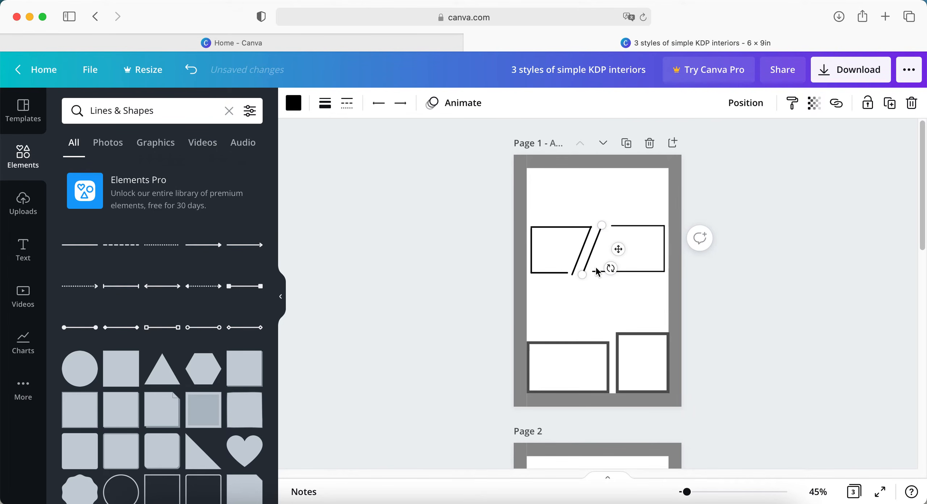
{"action": "left_click_drag", "start_coordinate": [584, 270], "coordinate": [598, 258]}
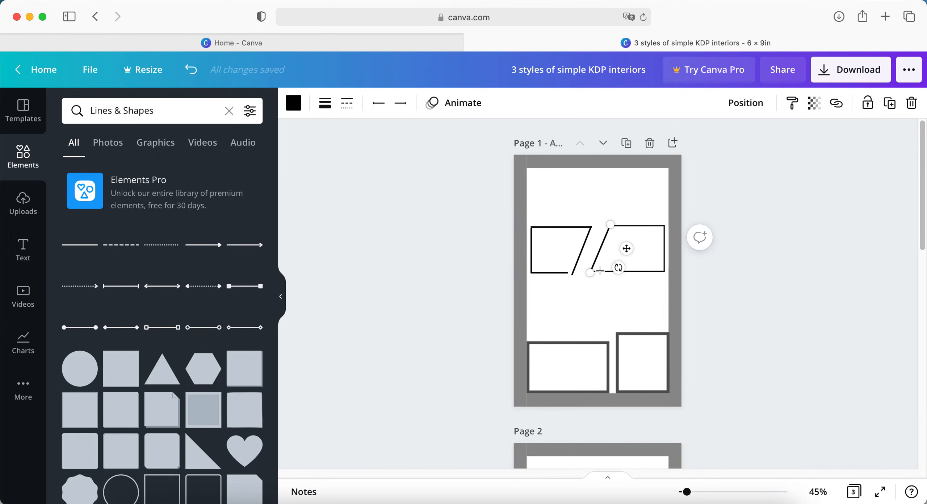
Adjust the lower lines and slanted edge of the two middle panels on page 1 so their lower corners meet cleanly
{"action": "left_click", "coordinate": [639, 277]}
{"action": "left_click_drag", "start_coordinate": [596, 271], "coordinate": [582, 275]}
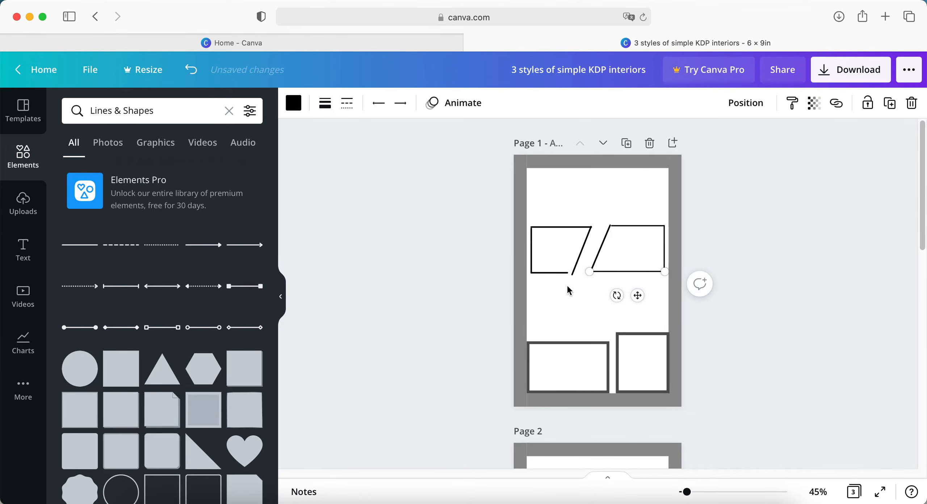
{"action": "left_click", "coordinate": [568, 285]}
{"action": "left_click", "coordinate": [568, 273]}
{"action": "left_click_drag", "start_coordinate": [568, 273], "coordinate": [589, 295]}
{"action": "left_click", "coordinate": [598, 288]}
{"action": "left_click", "coordinate": [576, 270]}
{"action": "left_click", "coordinate": [634, 303]}
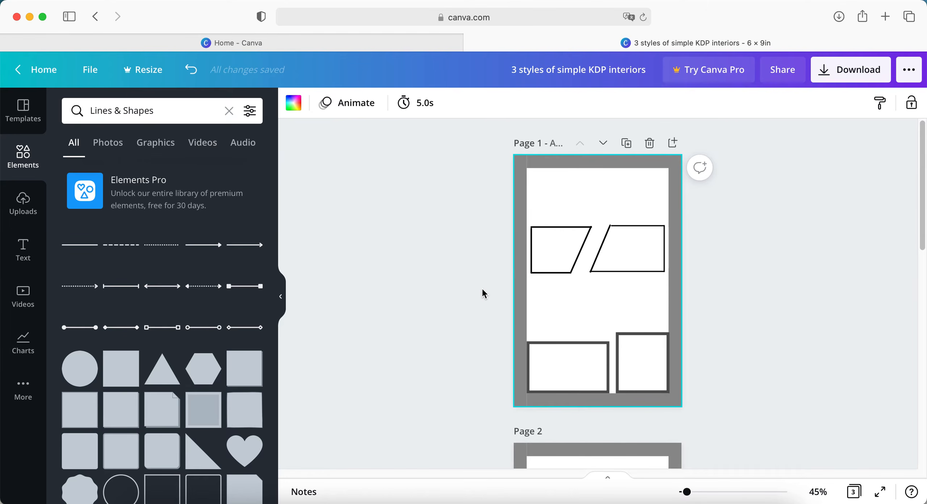
Add a plain line on page 2 below the existing pair of lines and stretch it across the full white area
{"action": "scroll", "coordinate": [482, 287], "scroll_direction": "down", "scroll_amount": 10}
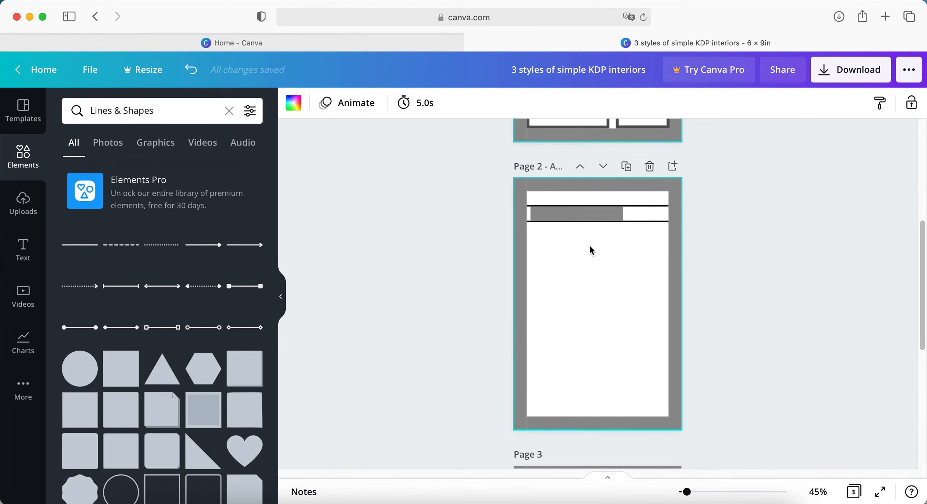
{"action": "left_click", "coordinate": [626, 212]}
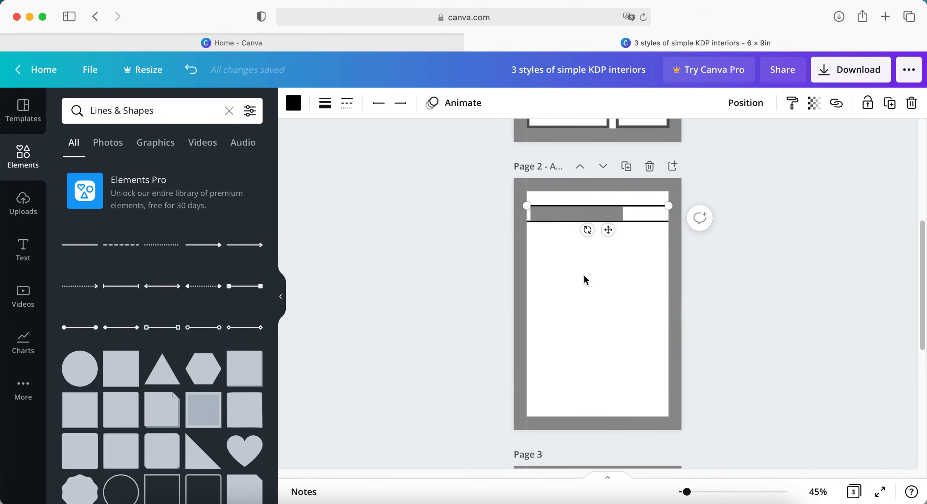
{"action": "left_click", "coordinate": [584, 276]}
{"action": "left_click", "coordinate": [92, 246]}
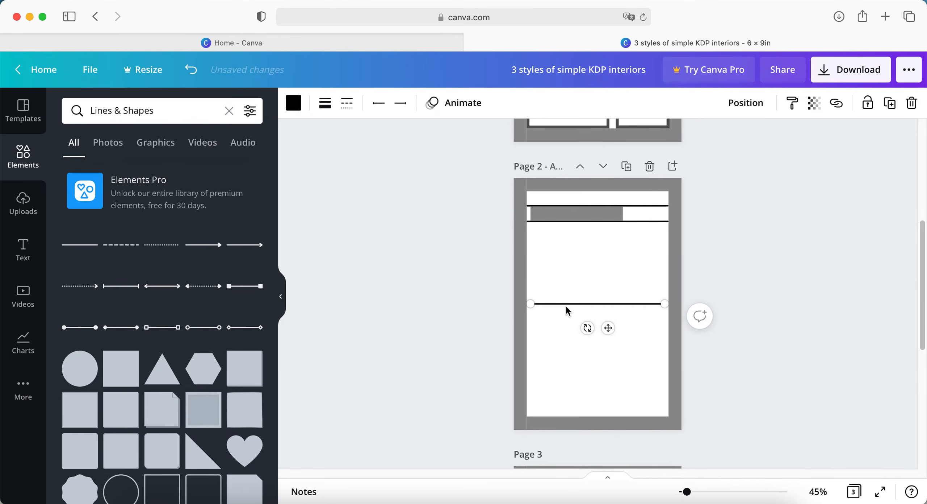
{"action": "left_click_drag", "start_coordinate": [571, 284], "coordinate": [562, 261]}
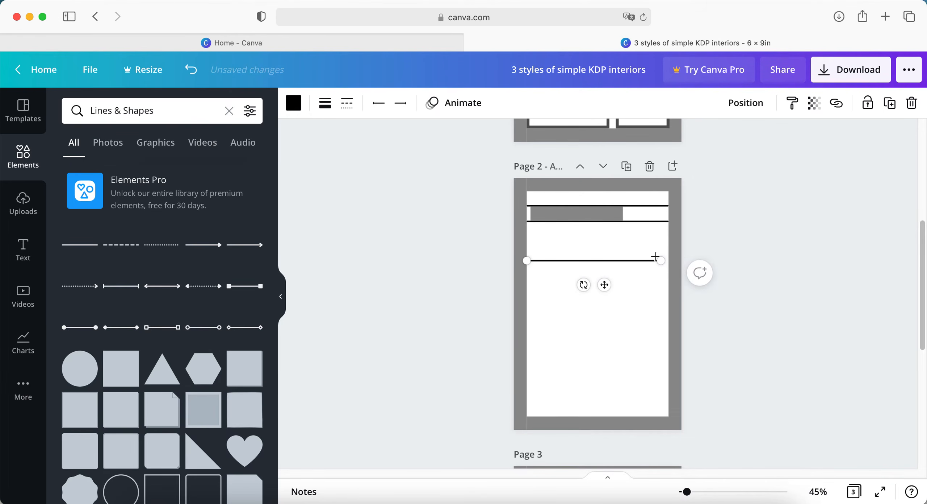
{"action": "left_click_drag", "start_coordinate": [661, 260], "coordinate": [668, 260]}
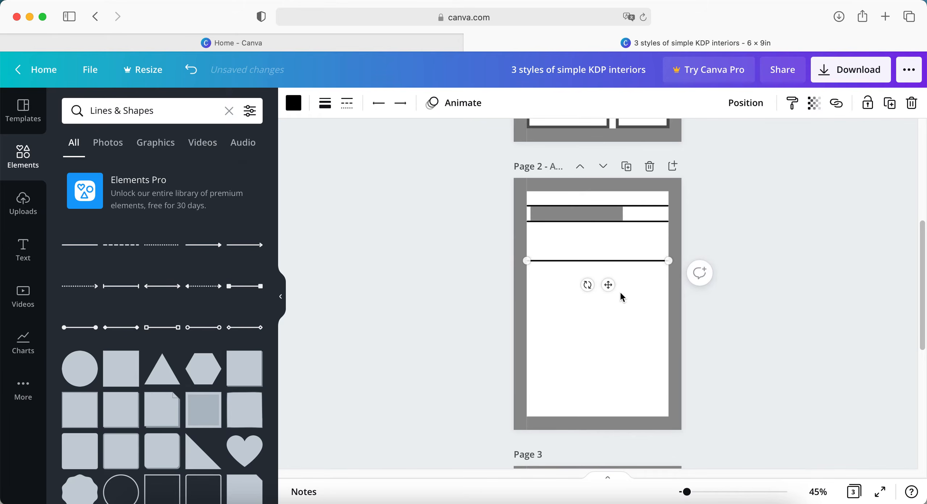
{"action": "left_click", "coordinate": [621, 294]}
Place a flat dark grey rectangle as a spacer directly beneath the new line and paste a copy of the line along its lower edge
{"action": "left_click", "coordinate": [585, 214]}
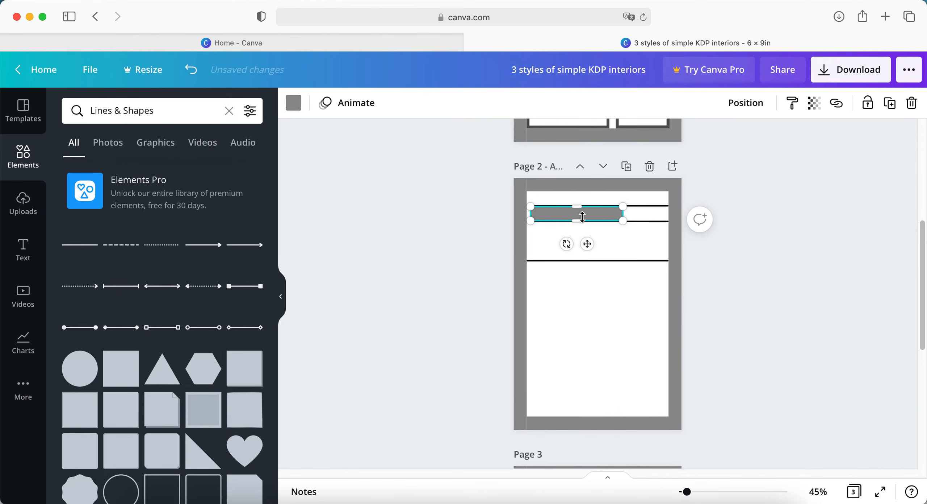
{"action": "left_click", "coordinate": [593, 271]}
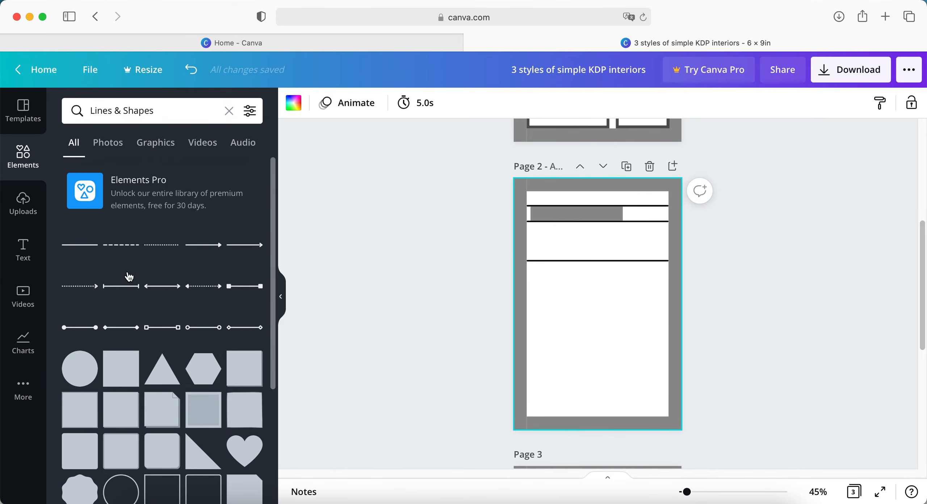
{"action": "left_click_drag", "start_coordinate": [121, 368], "coordinate": [598, 277]}
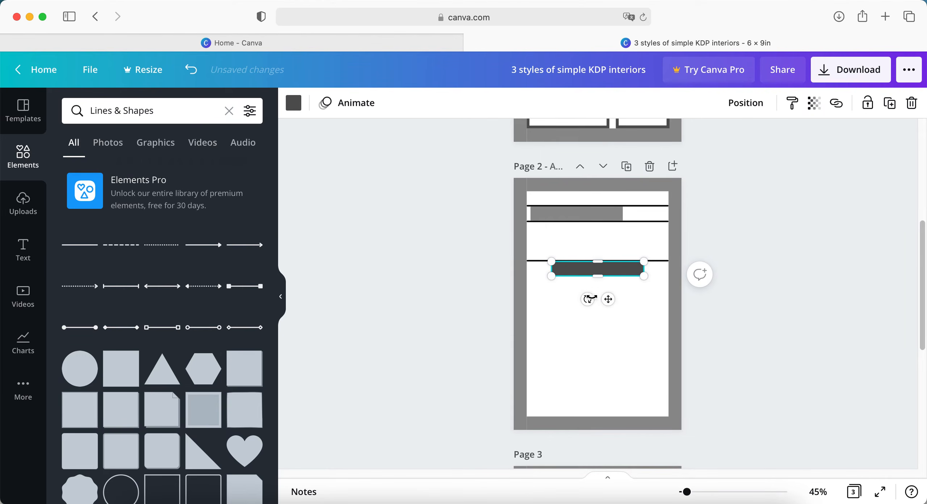
{"action": "left_click", "coordinate": [545, 260]}
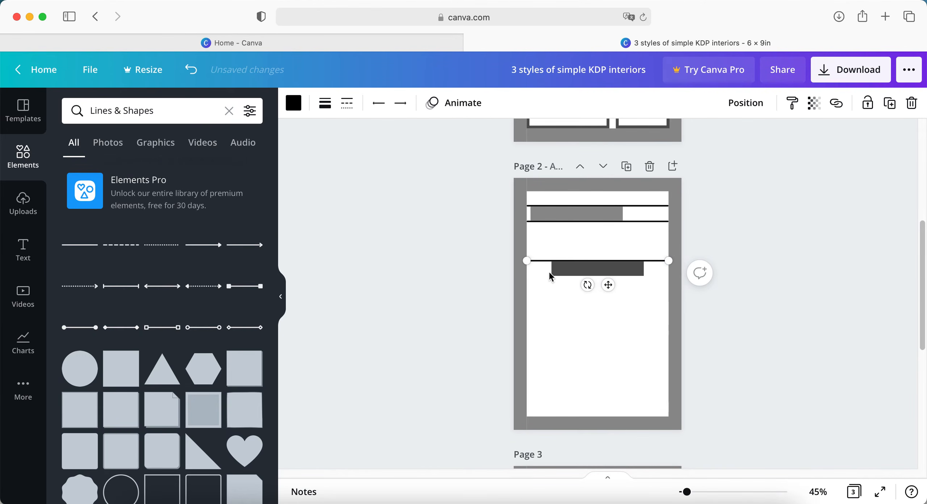
{"action": "left_click", "coordinate": [569, 316]}
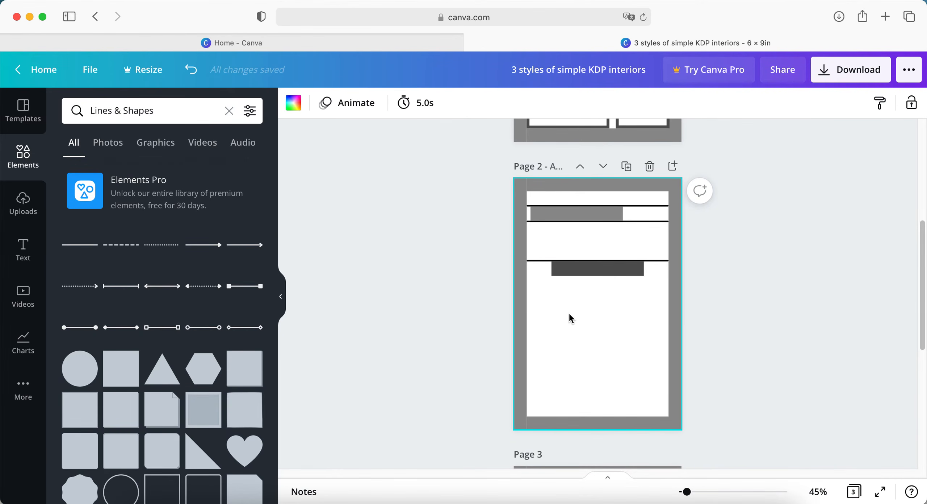
{"action": "key", "text": "super+v"}
{"action": "left_click_drag", "start_coordinate": [547, 267], "coordinate": [540, 275]}
{"action": "left_click", "coordinate": [581, 267]}
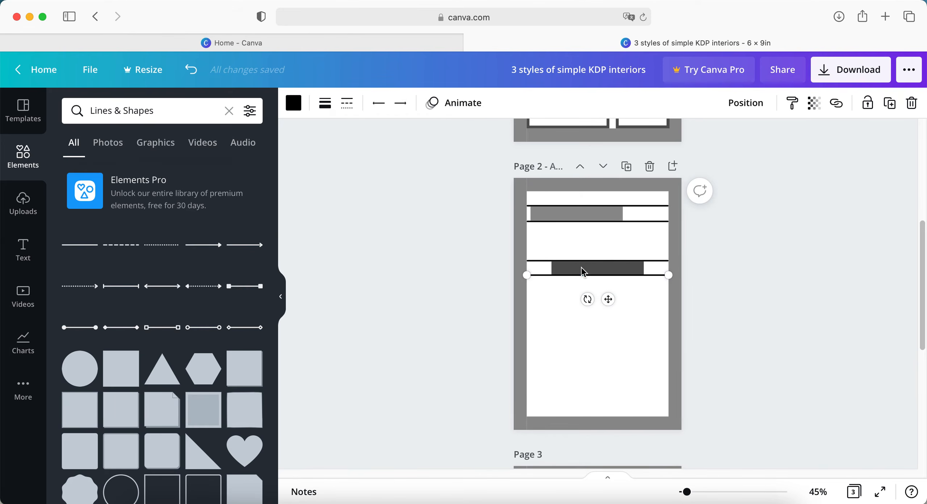
Fine-tune the dark spacer and the copied line so the spacer fits exactly between the two lines
{"action": "left_click", "coordinate": [635, 306]}
{"action": "left_click", "coordinate": [643, 272]}
{"action": "left_click_drag", "start_coordinate": [687, 491], "coordinate": [699, 493]}
{"action": "left_click", "coordinate": [643, 370]}
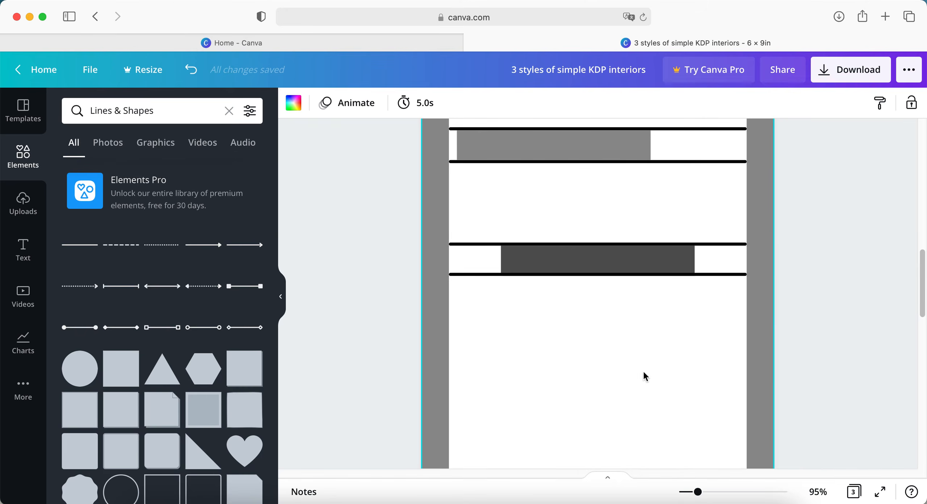
{"action": "left_click", "coordinate": [610, 259]}
{"action": "mouse_move", "coordinate": [610, 268]}
{"action": "left_mouse_down"}
{"action": "mouse_move", "coordinate": [611, 304]}
{"action": "mouse_move", "coordinate": [603, 264]}
{"action": "left_mouse_up"}
{"action": "left_click_drag", "start_coordinate": [487, 274], "coordinate": [487, 279]}
{"action": "left_click", "coordinate": [539, 268]}
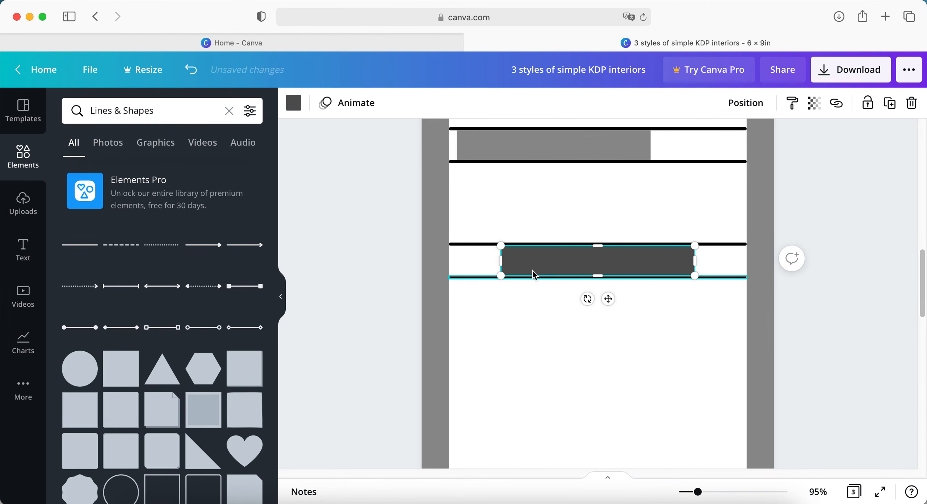
Copy the dark spacer together with its lower line and stack two pasted copies directly beneath, keeping the same spacing
{"action": "left_click", "coordinate": [485, 277], "text": "shift"}
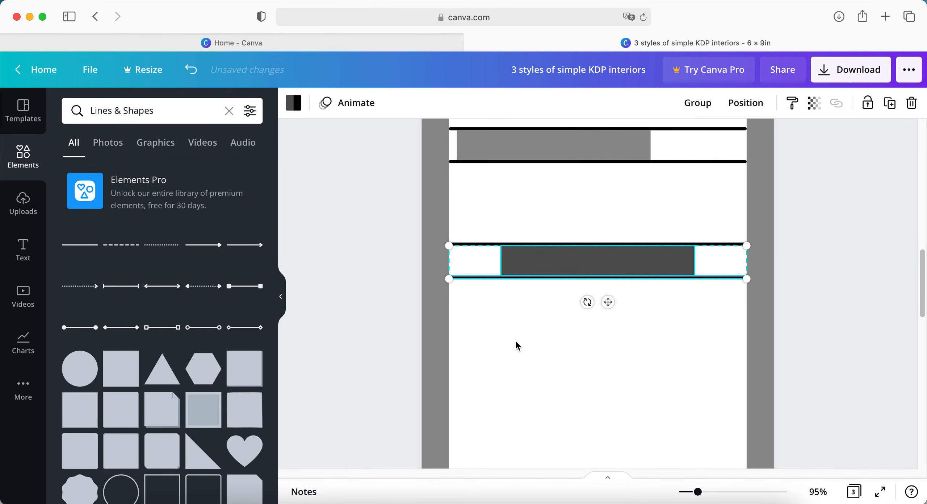
{"action": "left_click", "coordinate": [514, 296]}
{"action": "key", "text": "ctrl+v"}
{"action": "left_click_drag", "start_coordinate": [539, 278], "coordinate": [522, 343]}
{"action": "key", "text": "super+v"}
{"action": "left_click", "coordinate": [535, 329]}
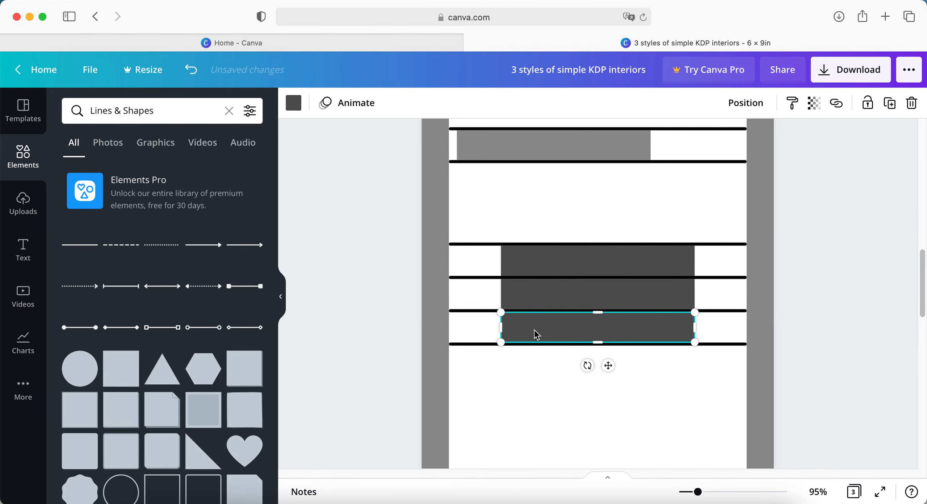
Delete the three dark spacer rectangles, leaving only the four evenly spaced lines
{"action": "left_click", "coordinate": [539, 266]}
{"action": "left_click", "coordinate": [524, 292]}
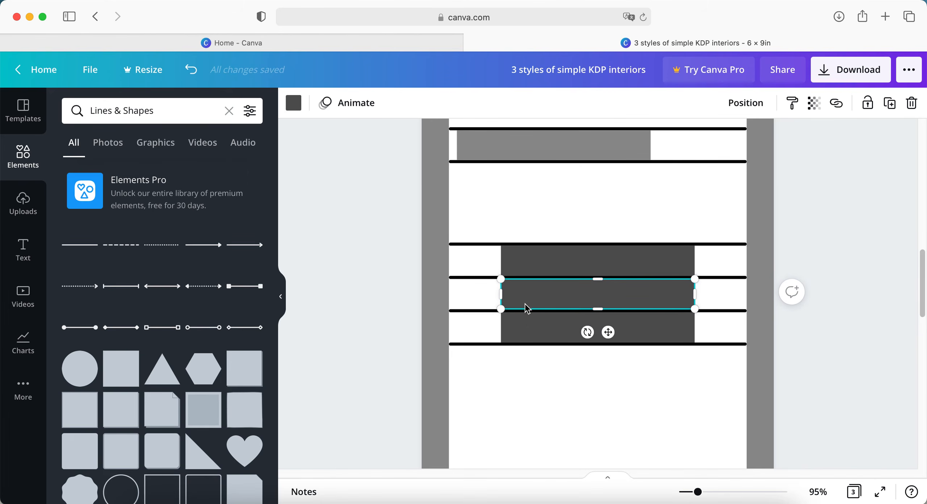
{"action": "left_click", "coordinate": [531, 328]}
{"action": "key", "text": "Delete"}
{"action": "left_click", "coordinate": [573, 291]}
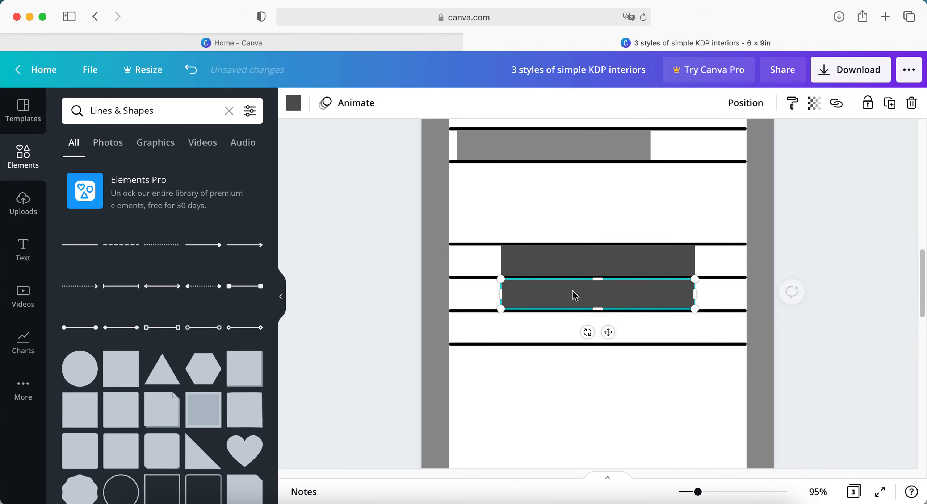
{"action": "key", "text": "Delete"}
{"action": "left_click", "coordinate": [567, 261]}
{"action": "key", "text": "Delete"}
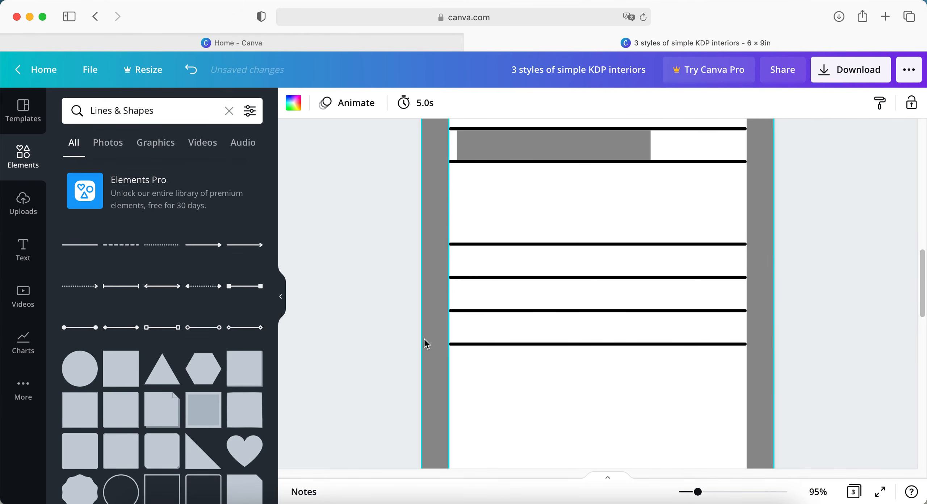
Go to page 3, search the elements for "heart" and browse the results for a small ornament like the page's check mark
{"action": "left_click_drag", "start_coordinate": [697, 492], "coordinate": [687, 491]}
{"action": "scroll", "coordinate": [468, 385], "scroll_direction": "down", "scroll_amount": 10}
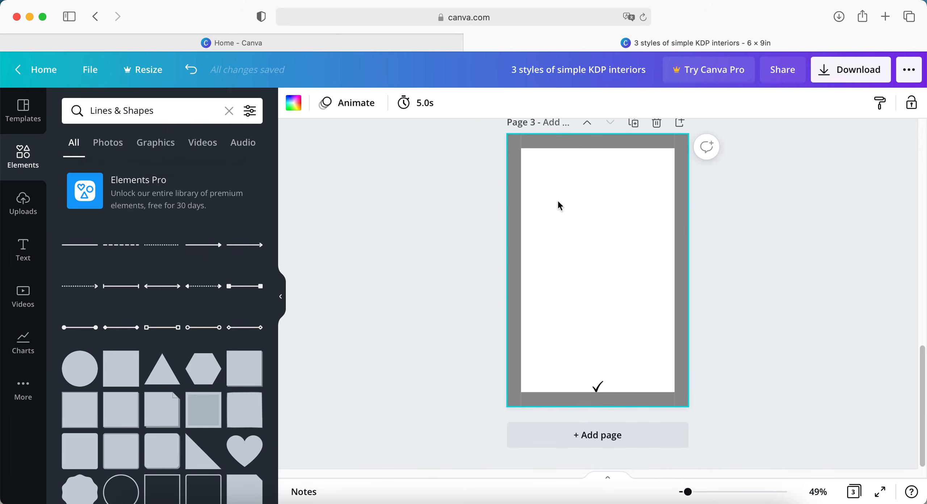
{"action": "left_click", "coordinate": [158, 108]}
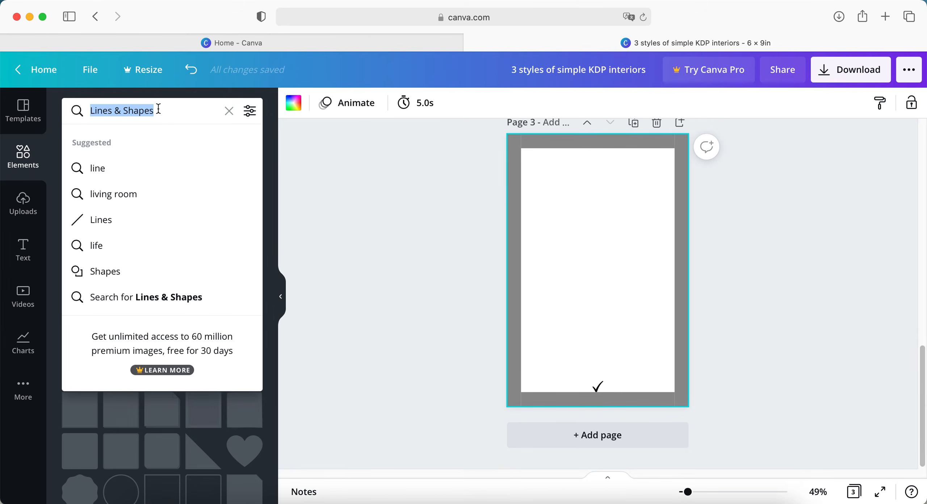
{"action": "type", "text": "heart"}
{"action": "key", "text": "Return"}
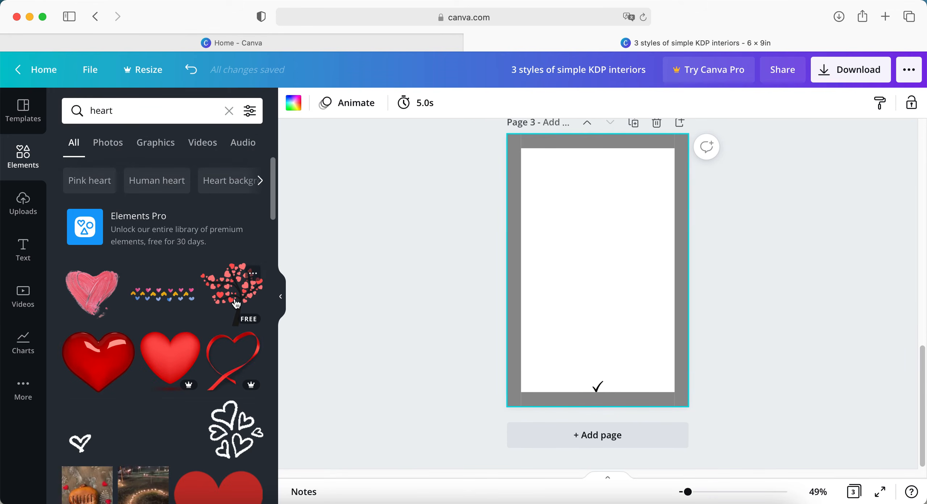
{"action": "scroll", "coordinate": [235, 303], "scroll_direction": "down", "scroll_amount": 2}
{"action": "scroll", "coordinate": [237, 304], "scroll_direction": "down", "scroll_amount": 10}
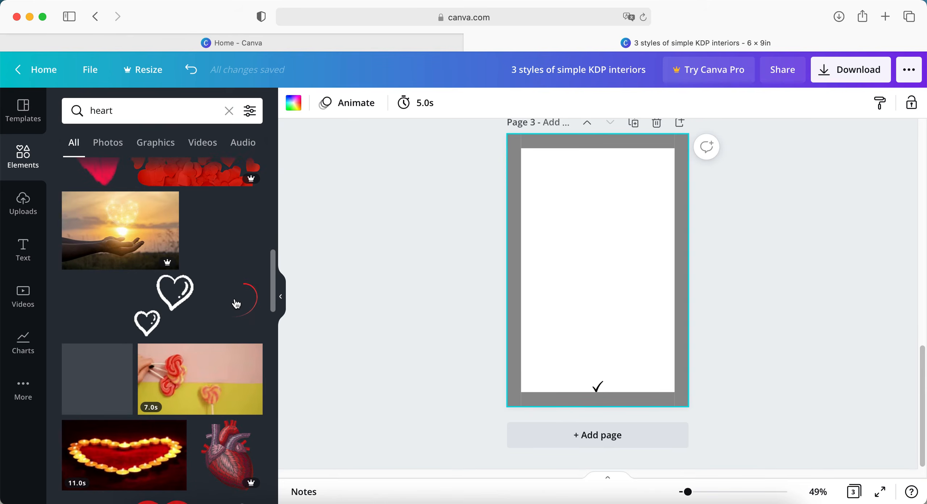
{"action": "scroll", "coordinate": [169, 218], "scroll_direction": "up", "scroll_amount": 12}
{"action": "scroll", "coordinate": [169, 218], "scroll_direction": "down", "scroll_amount": 1}
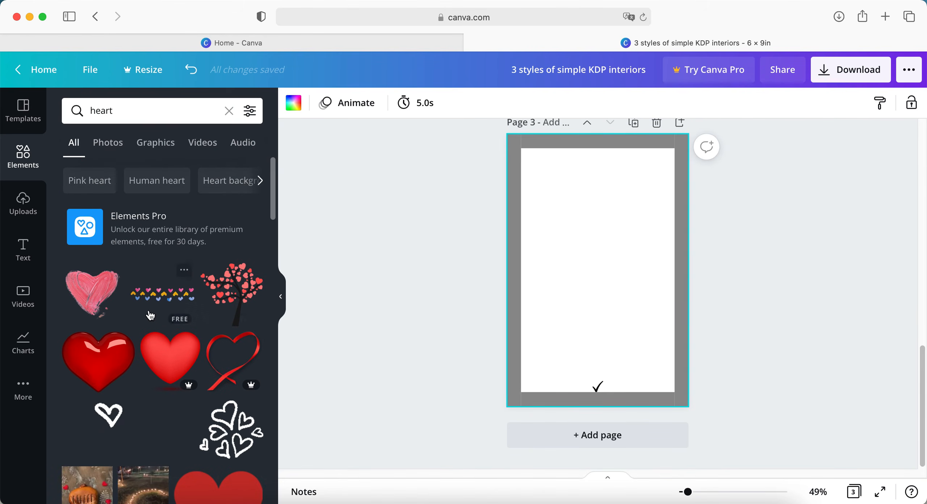
{"action": "left_click", "coordinate": [598, 387]}
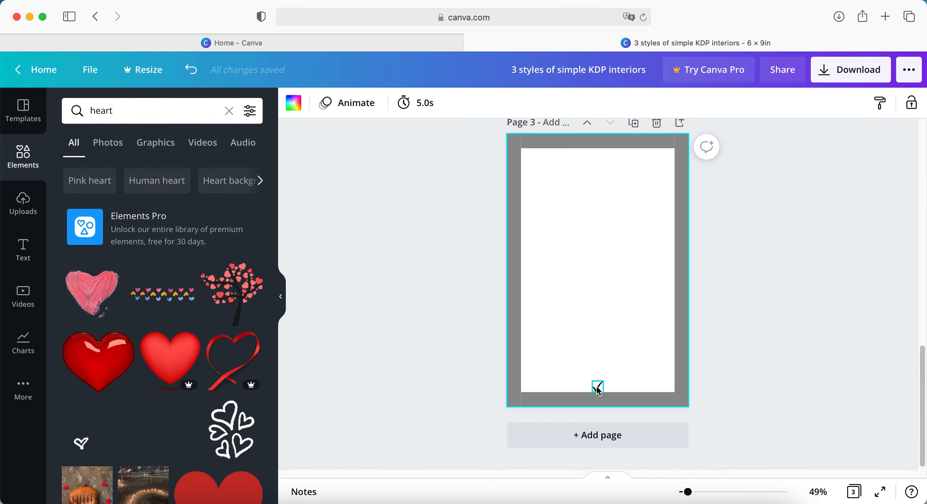
{"action": "left_click", "coordinate": [146, 107]}
{"action": "left_click", "coordinate": [178, 115]}
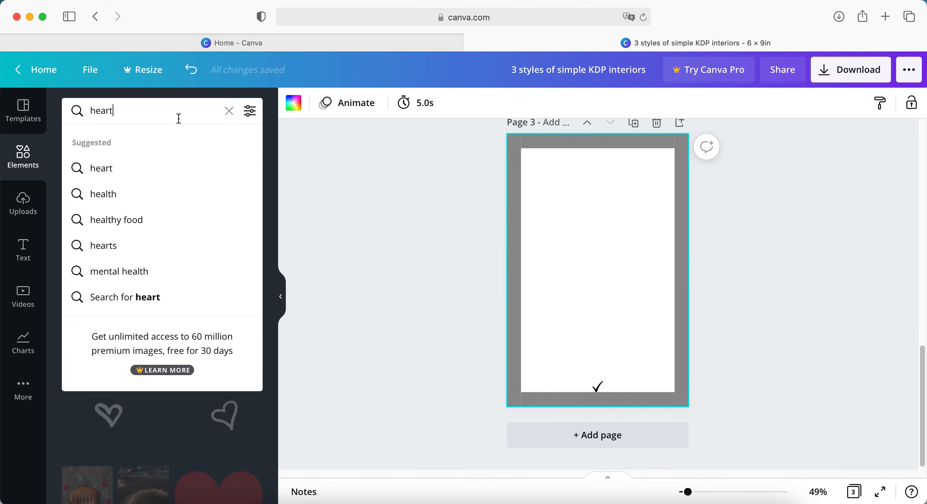
{"action": "left_click", "coordinate": [337, 431]}
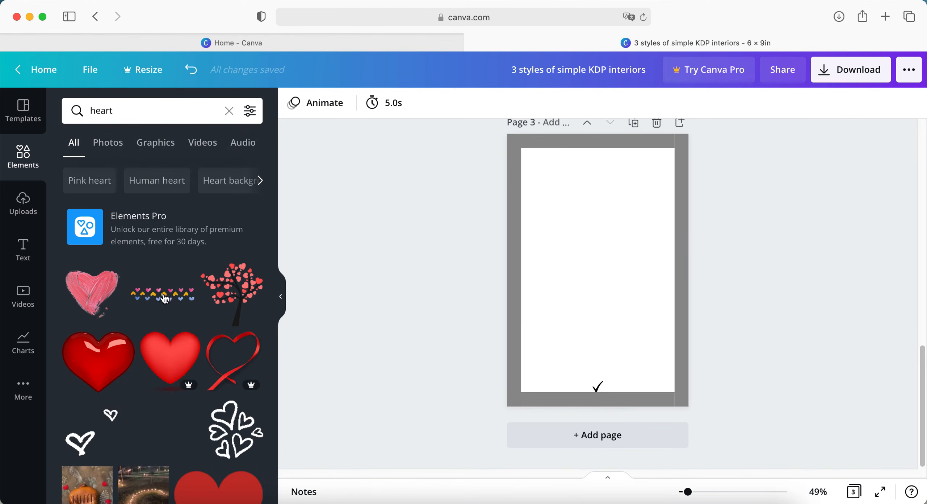
{"action": "scroll", "coordinate": [175, 364], "scroll_direction": "down", "scroll_amount": 2}
{"action": "scroll", "coordinate": [175, 364], "scroll_direction": "up", "scroll_amount": 2}
{"action": "scroll", "coordinate": [175, 364], "scroll_direction": "down", "scroll_amount": 15}
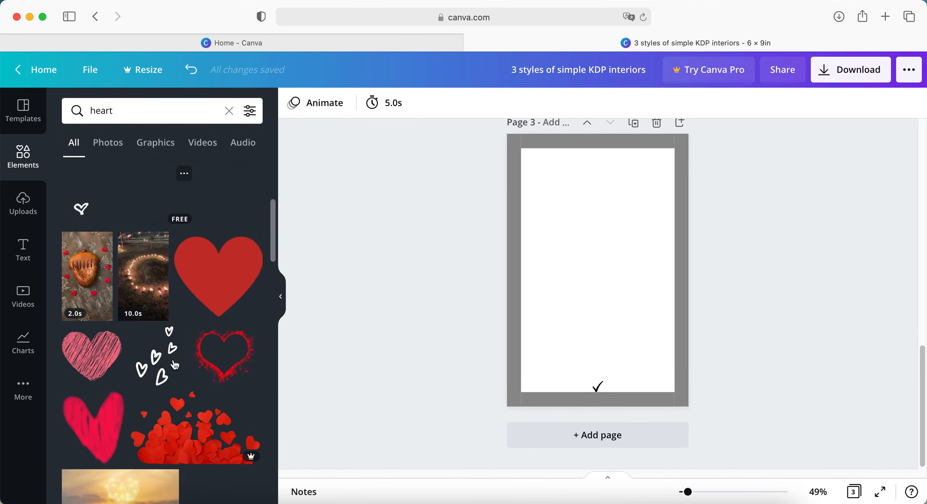
{"action": "left_click", "coordinate": [600, 387]}
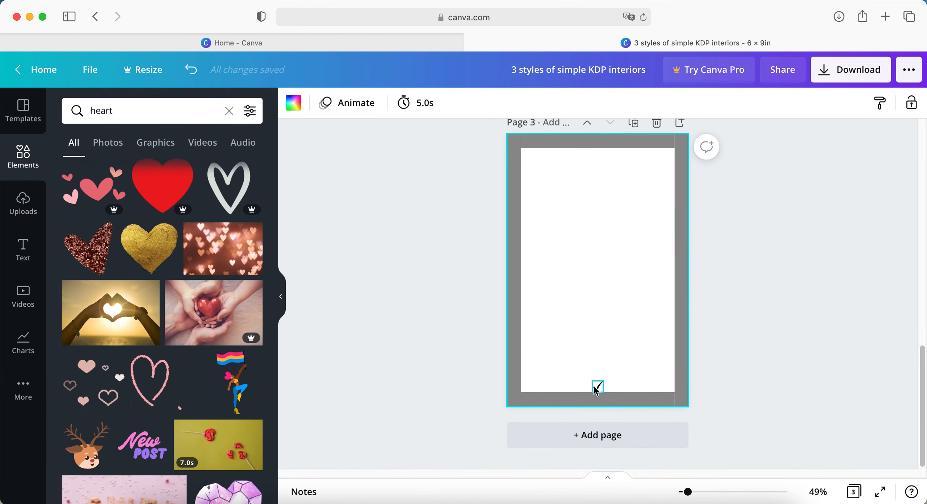
Clear the heart search and browse the full graphics collection for small ornaments similar to the page's check mark
{"action": "left_click", "coordinate": [20, 154]}
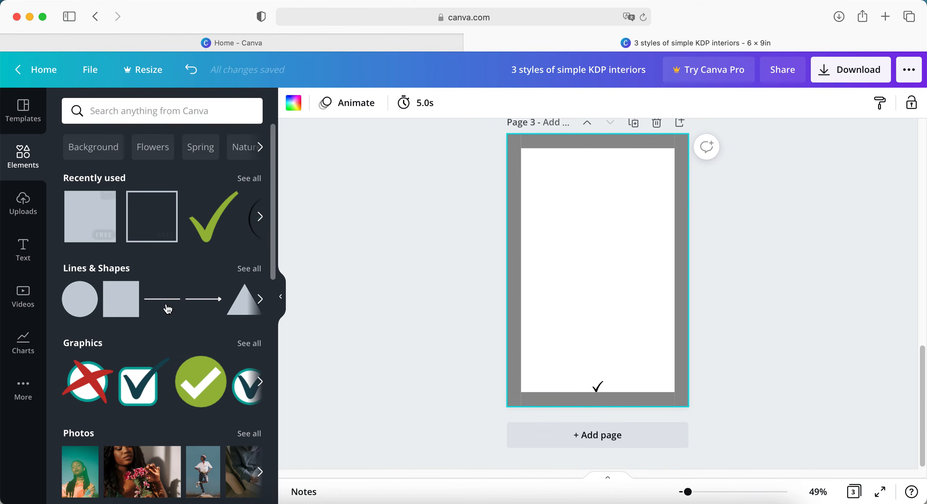
{"action": "left_click", "coordinate": [249, 351]}
{"action": "scroll", "coordinate": [150, 362], "scroll_direction": "down", "scroll_amount": 5}
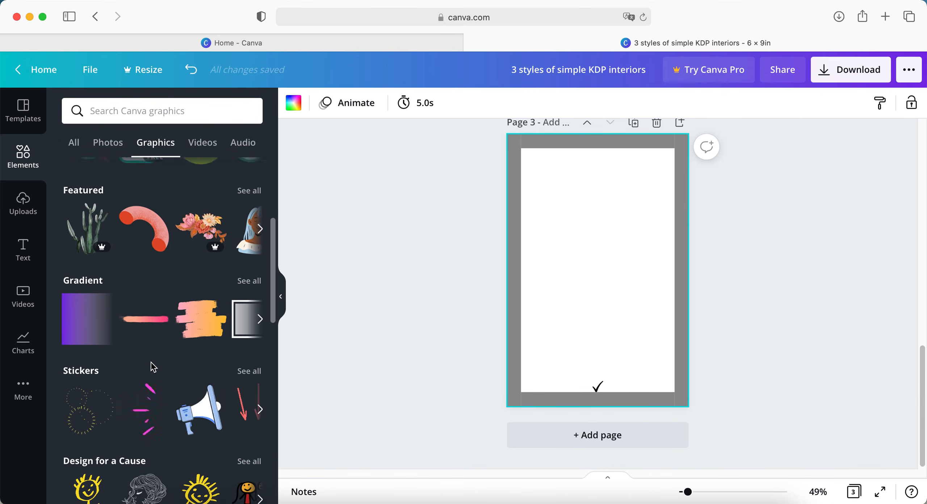
{"action": "scroll", "coordinate": [199, 371], "scroll_direction": "down", "scroll_amount": 5}
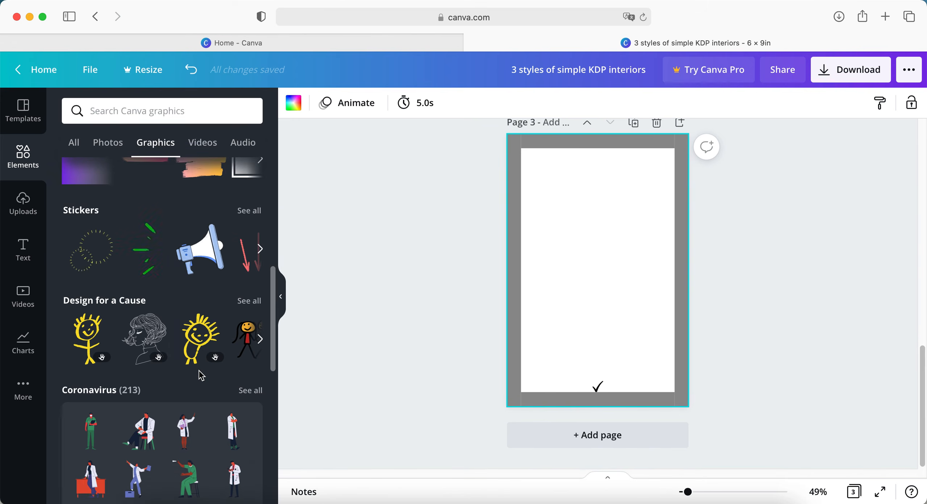
{"action": "scroll", "coordinate": [200, 372], "scroll_direction": "down", "scroll_amount": 3}
{"action": "left_click", "coordinate": [599, 385]}
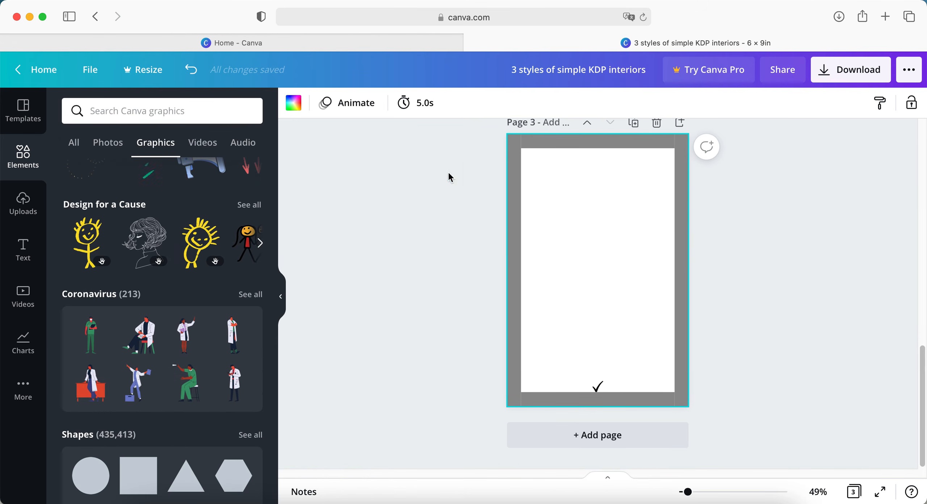
{"action": "scroll", "coordinate": [116, 283], "scroll_direction": "up", "scroll_amount": 10}
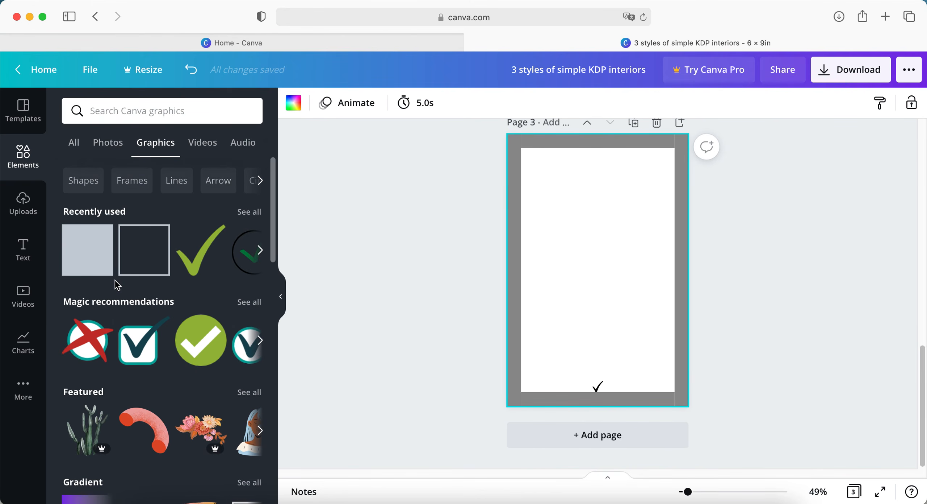
Try framing page 3 with an outlined square stretched to the inner edges of the grey margins, and remove the frame again
{"action": "left_click", "coordinate": [145, 250]}
{"action": "left_click_drag", "start_coordinate": [629, 255], "coordinate": [674, 205]}
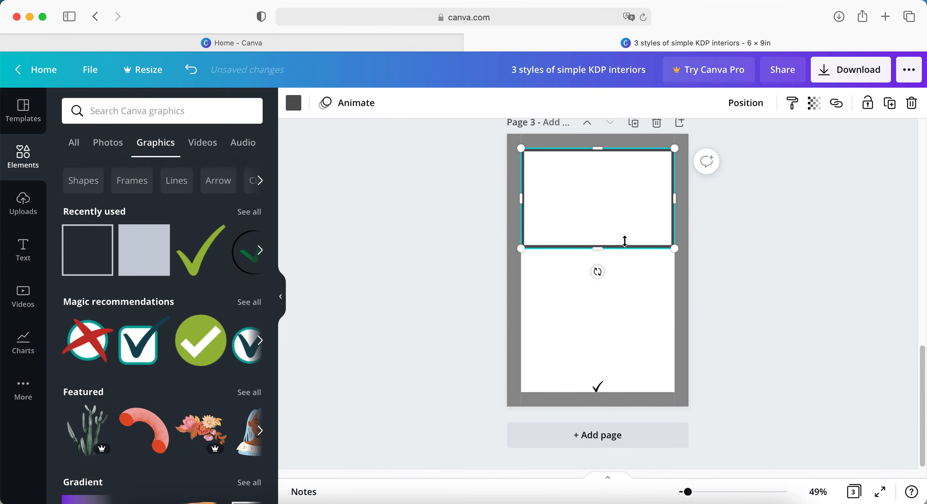
{"action": "left_click_drag", "start_coordinate": [607, 249], "coordinate": [600, 391]}
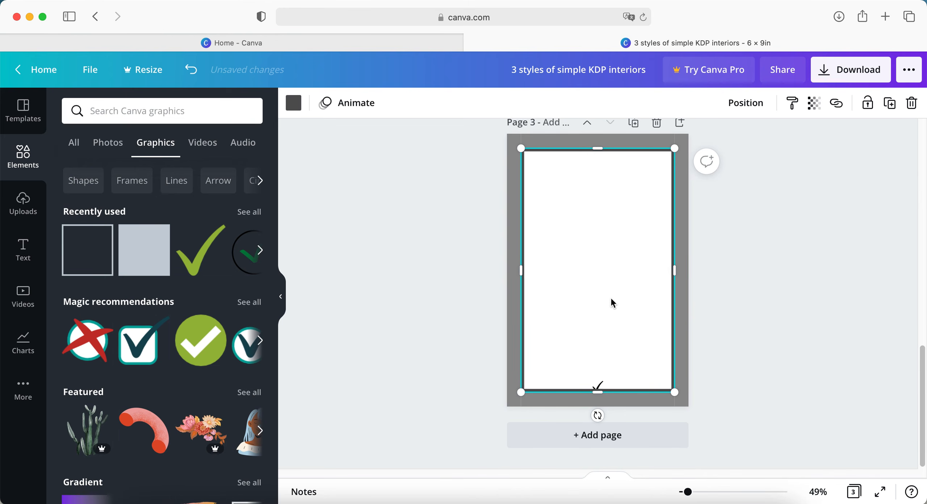
{"action": "key", "text": "Escape"}
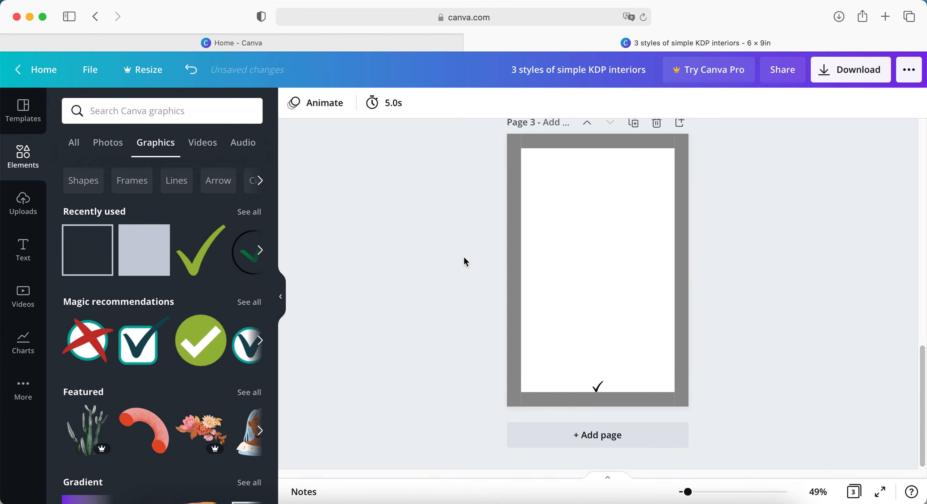
Review all three interiors in order: the comic panels on page 1, the lines on page 2, and page 3's margins and check mark
{"action": "scroll", "coordinate": [464, 261], "scroll_direction": "up", "scroll_amount": 2}
{"action": "scroll", "coordinate": [464, 255], "scroll_direction": "up", "scroll_amount": 10}
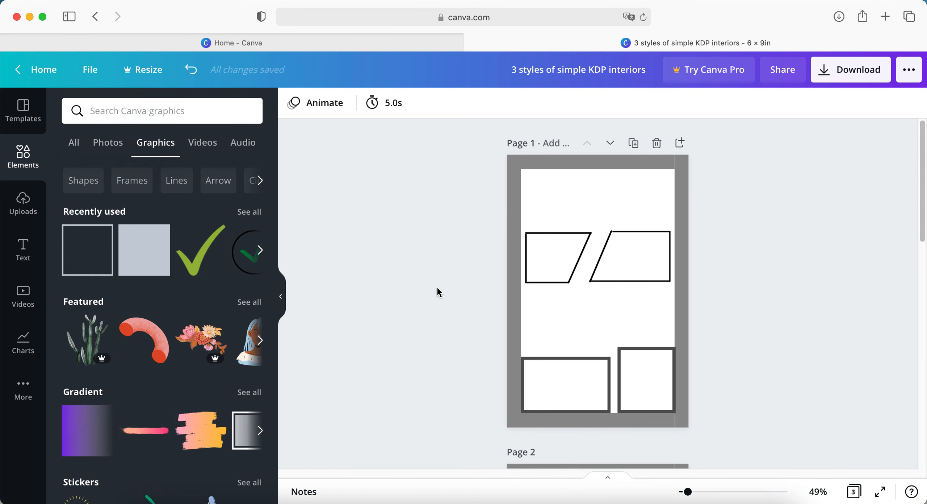
{"action": "scroll", "coordinate": [436, 285], "scroll_direction": "down", "scroll_amount": 5}
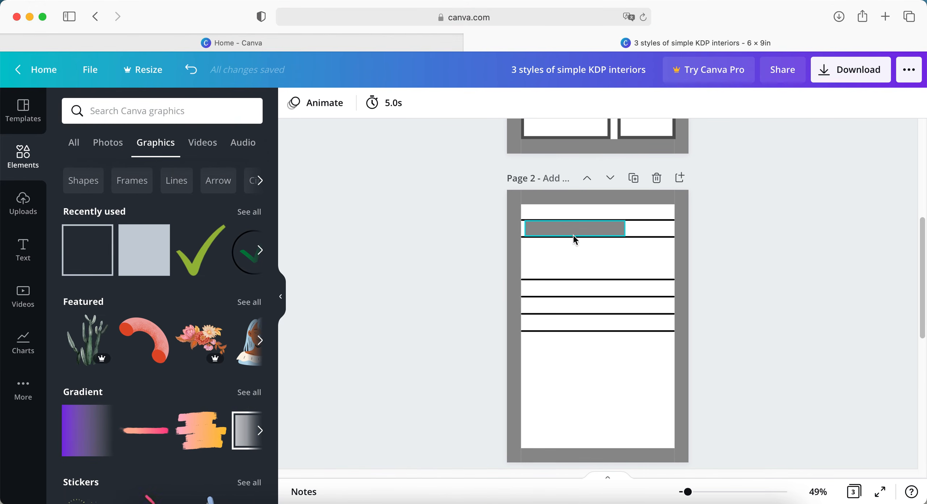
{"action": "left_click", "coordinate": [548, 272]}
{"action": "left_click", "coordinate": [574, 247]}
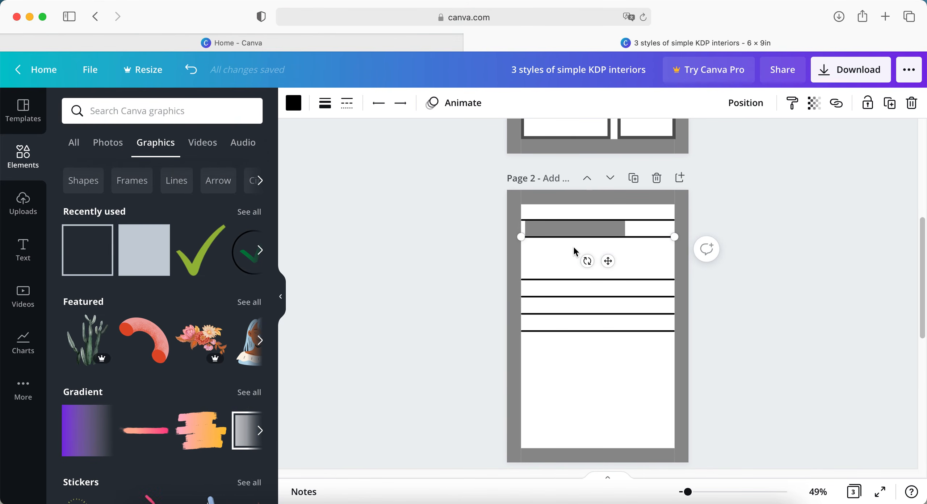
{"action": "left_click", "coordinate": [447, 340]}
{"action": "scroll", "coordinate": [447, 341], "scroll_direction": "down", "scroll_amount": 6}
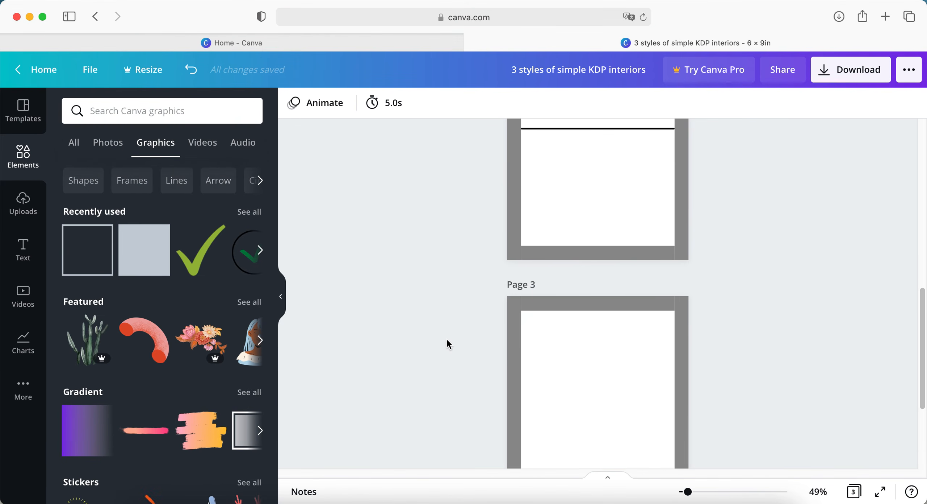
{"action": "scroll", "coordinate": [411, 341], "scroll_direction": "down", "scroll_amount": 3}
{"action": "left_click", "coordinate": [517, 311]}
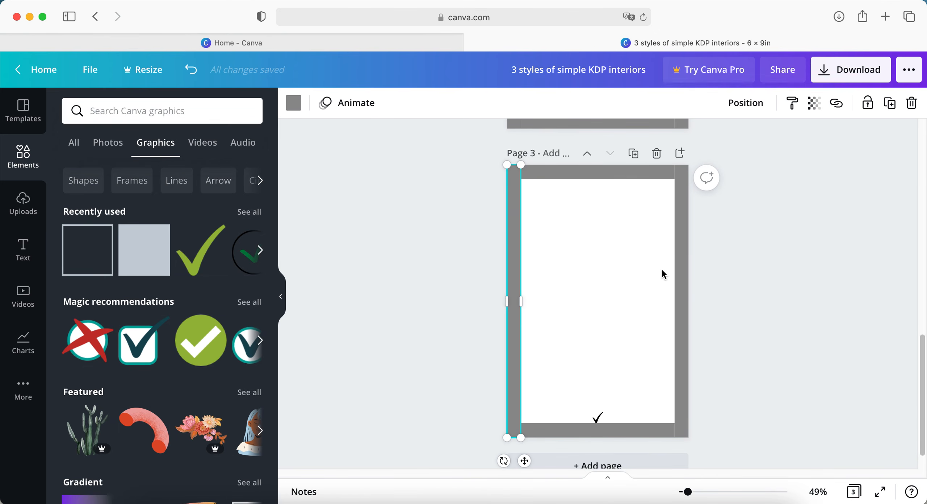
{"action": "left_click", "coordinate": [563, 331]}
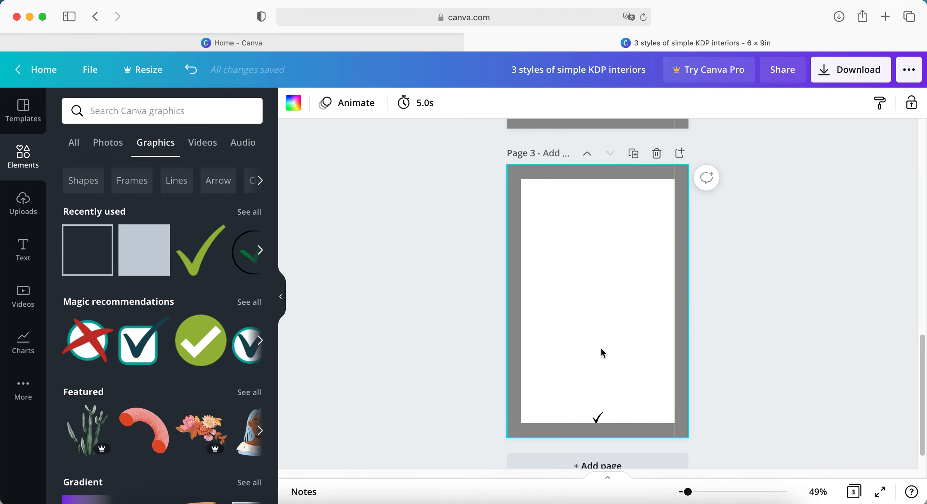
{"action": "left_click", "coordinate": [363, 310]}
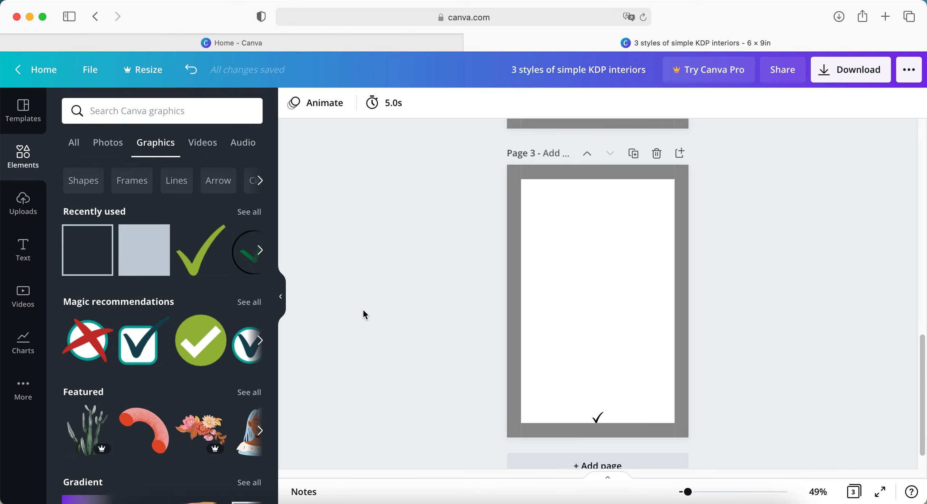